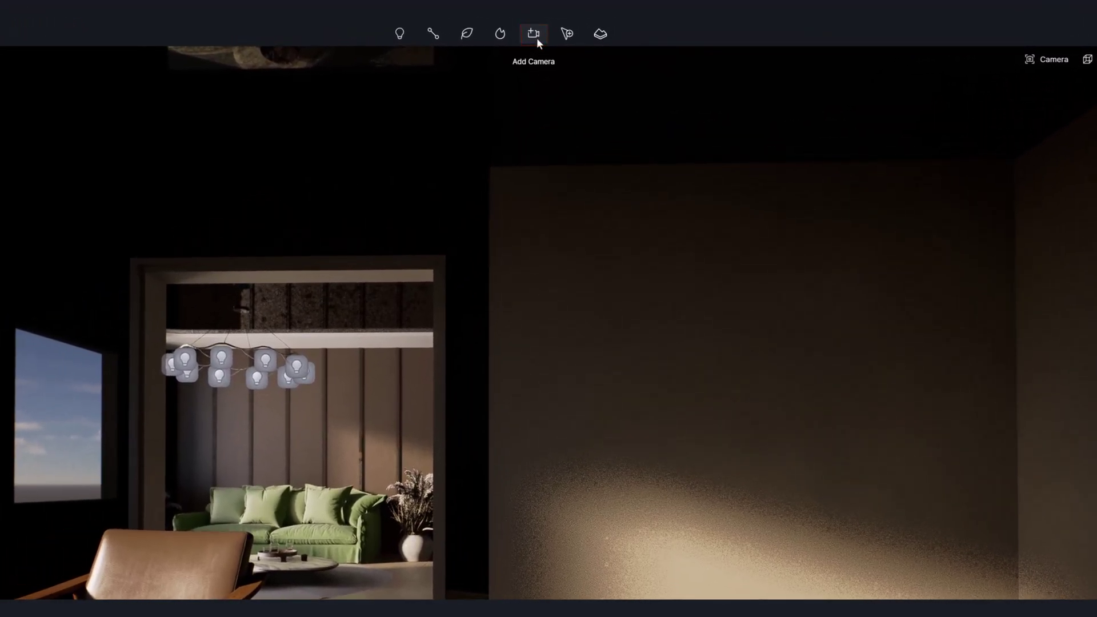
# Step: Add a new camera, Camera 10, placed on the floor in front of the lit wall
pyautogui.click(535, 36)
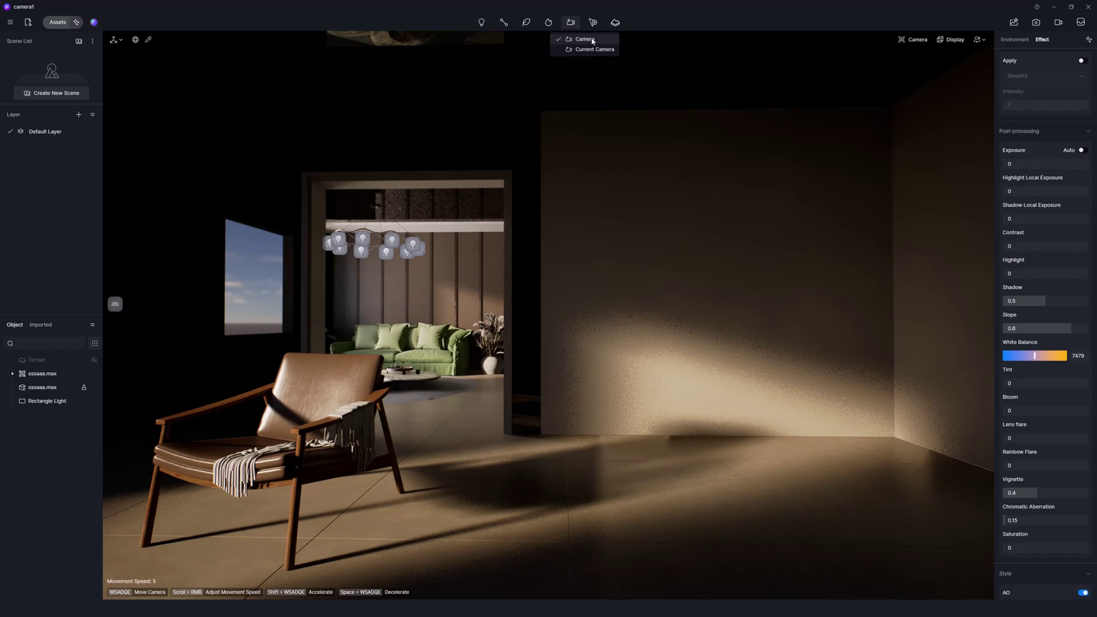
pyautogui.click(592, 40)
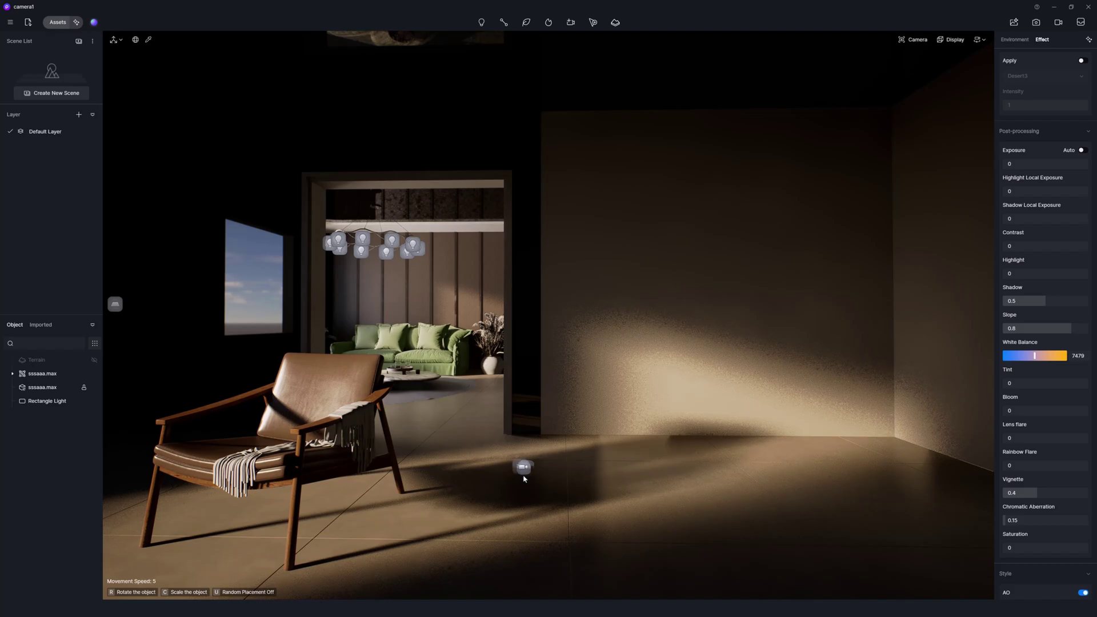
pyautogui.click(510, 493)
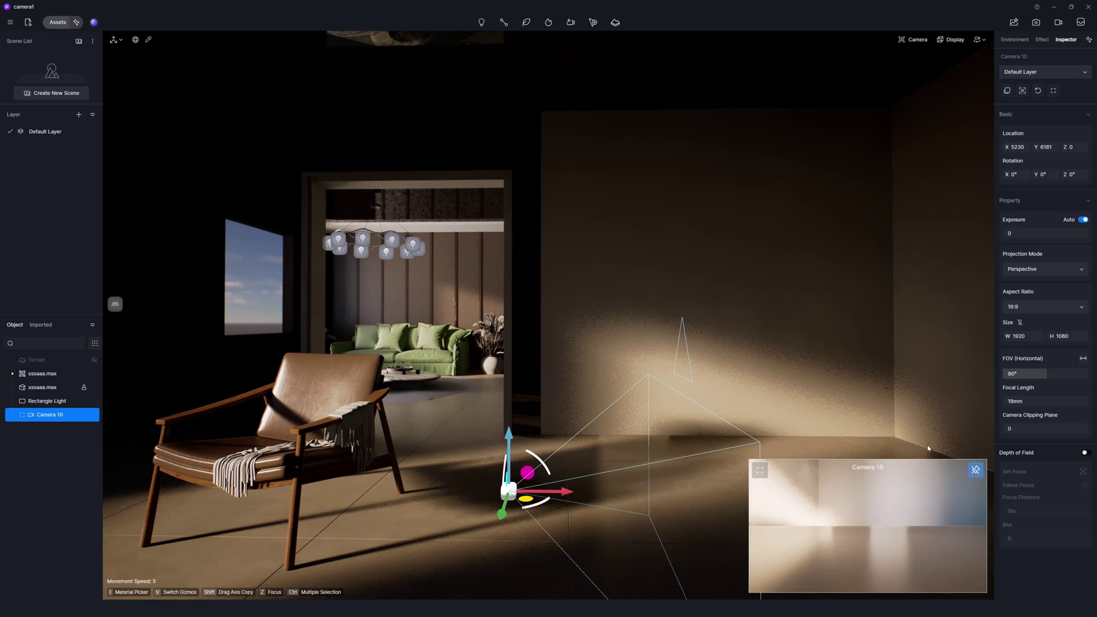
pyautogui.click(646, 275)
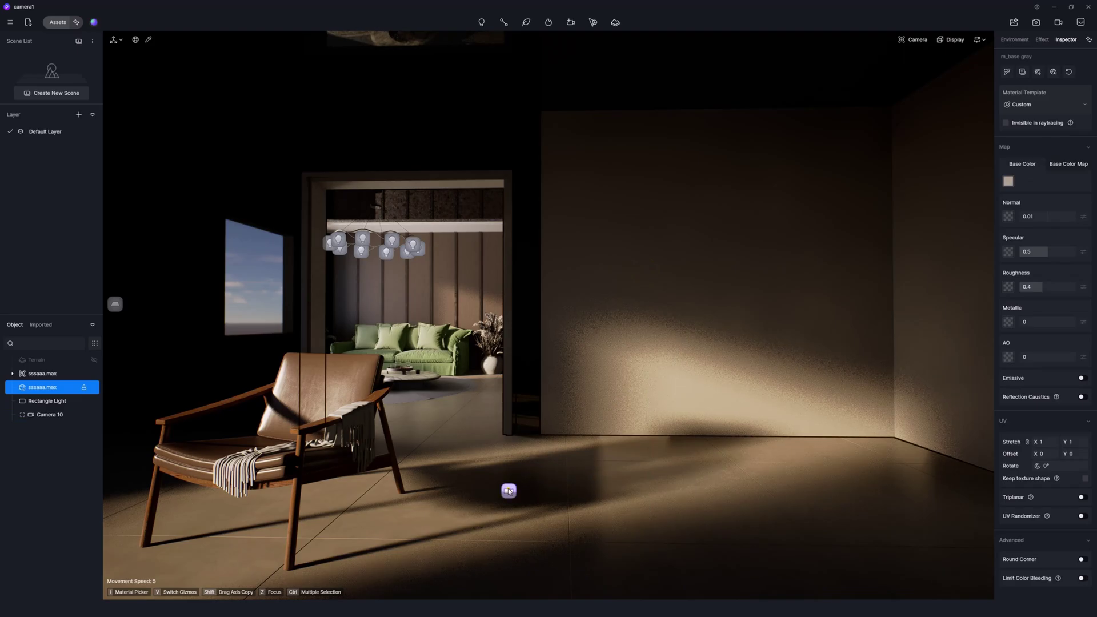
pyautogui.click(508, 491)
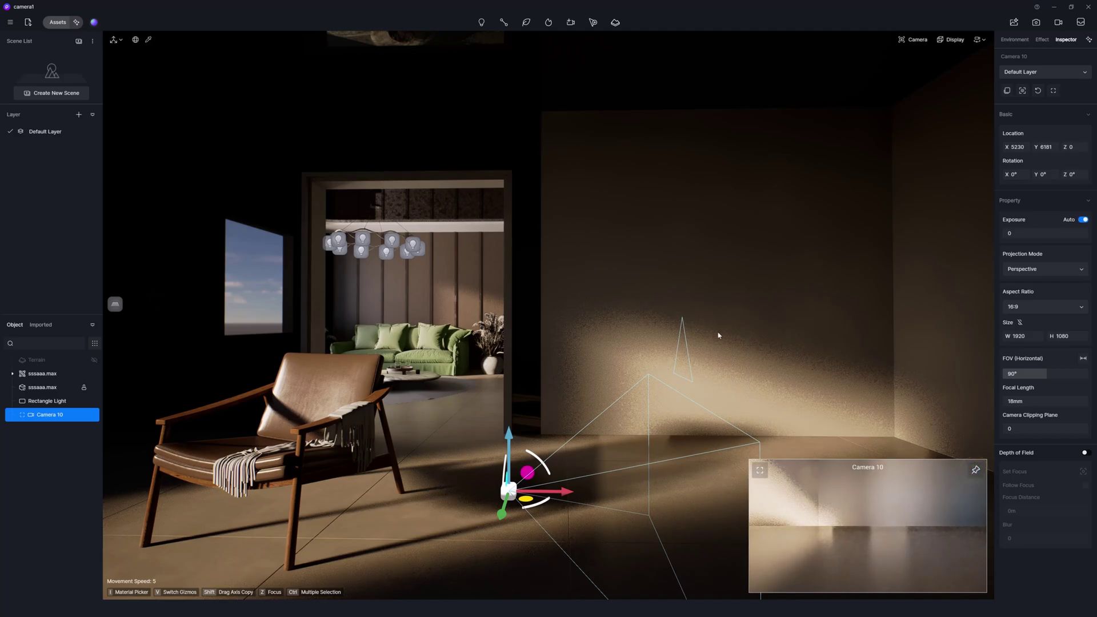
pyautogui.click(702, 324)
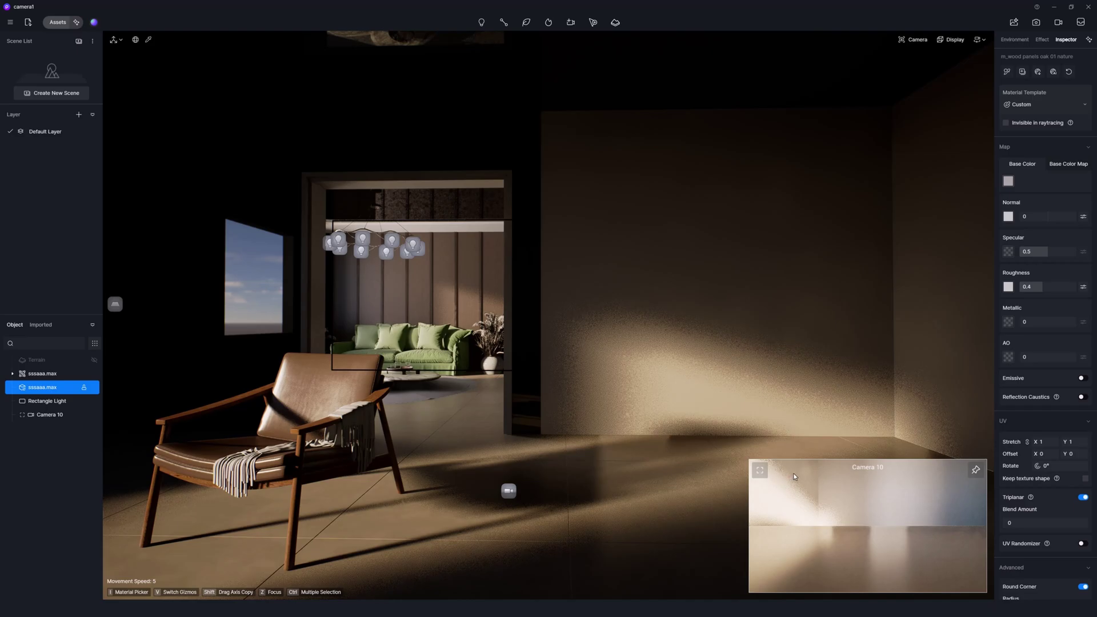
# Step: Look through Camera 10 and frame the wooden lounge chair with the doorway toward the green sofa
pyautogui.click(760, 472)
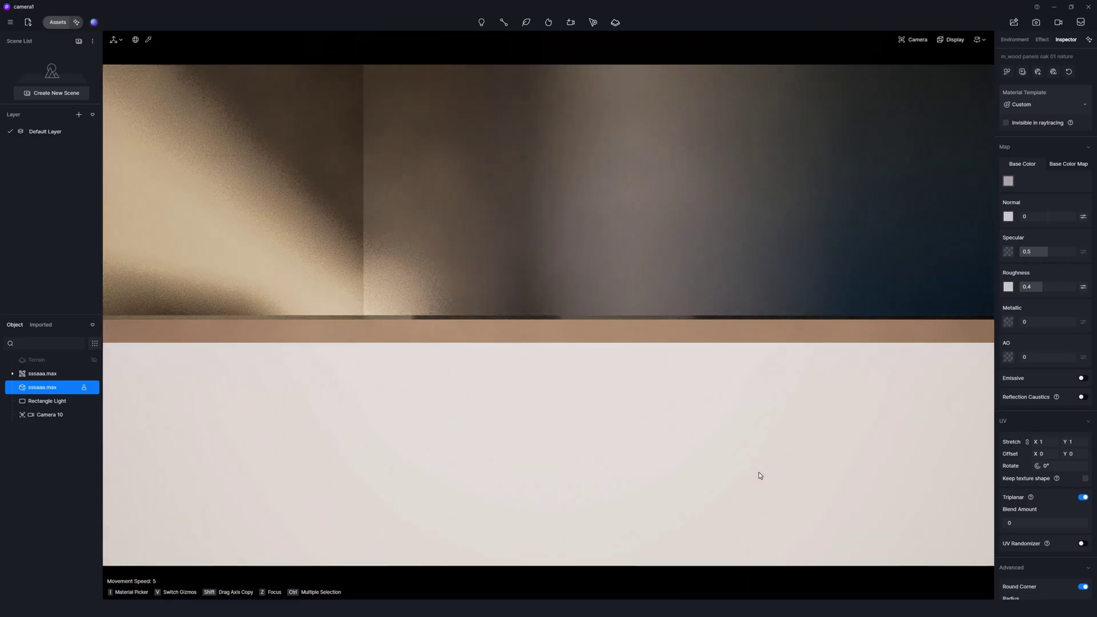
pyautogui.moveTo(834, 264); pyautogui.dragTo(834, 264, button='right')
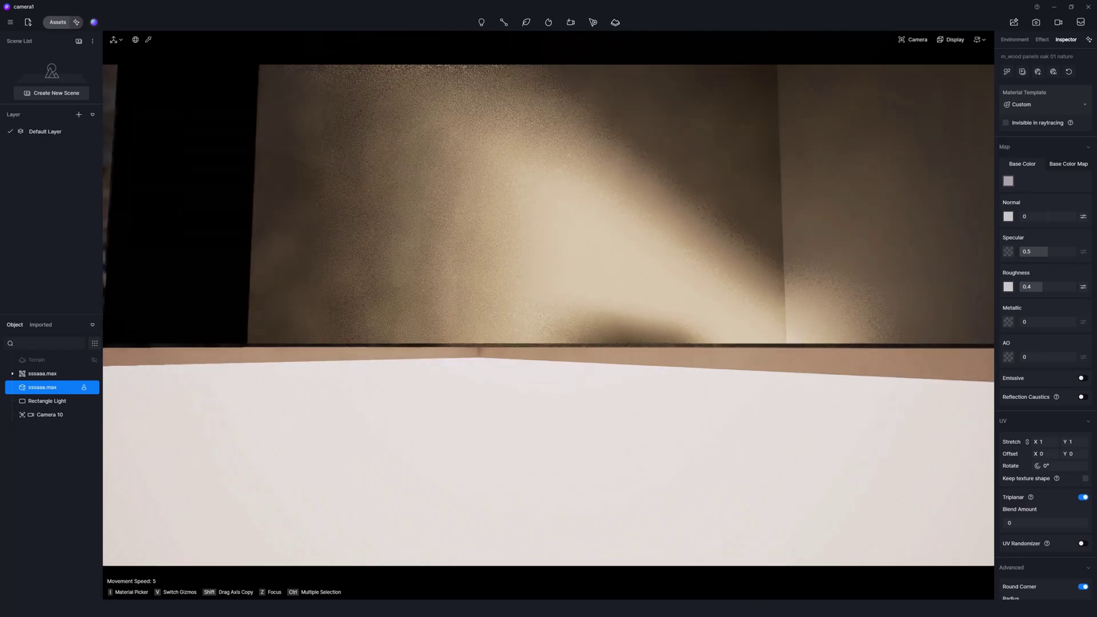
pyautogui.scroll(-5, 834, 264)
pyautogui.scroll(-3, 834, 265)
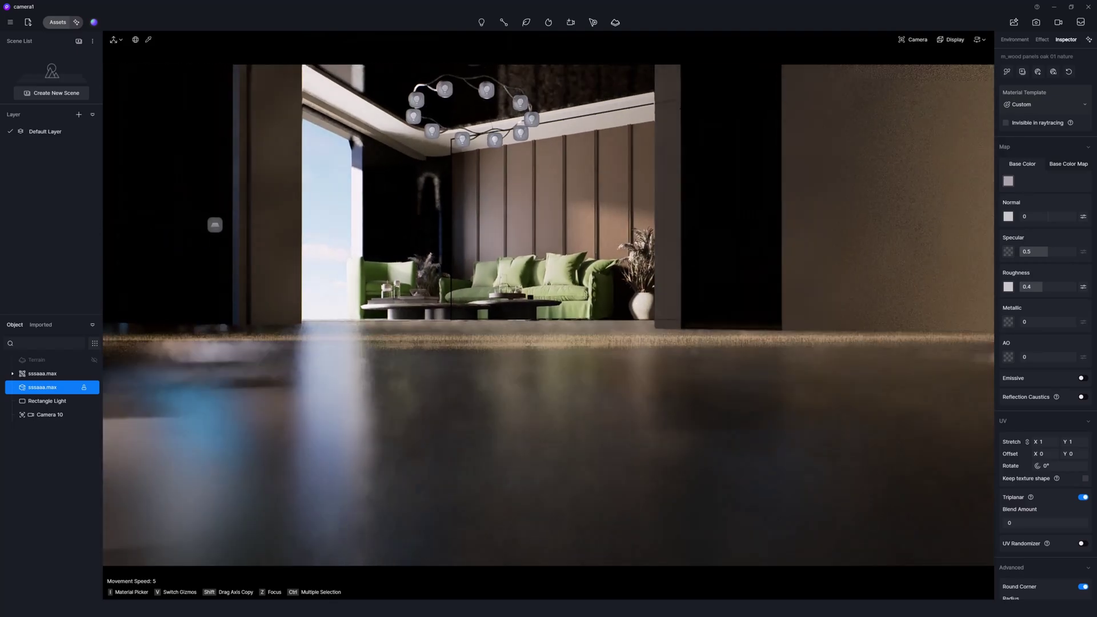
pyautogui.scroll(2, 834, 264)
pyautogui.scroll(2, 834, 265)
pyautogui.scroll(2, 835, 264)
pyautogui.scroll(2, 834, 264)
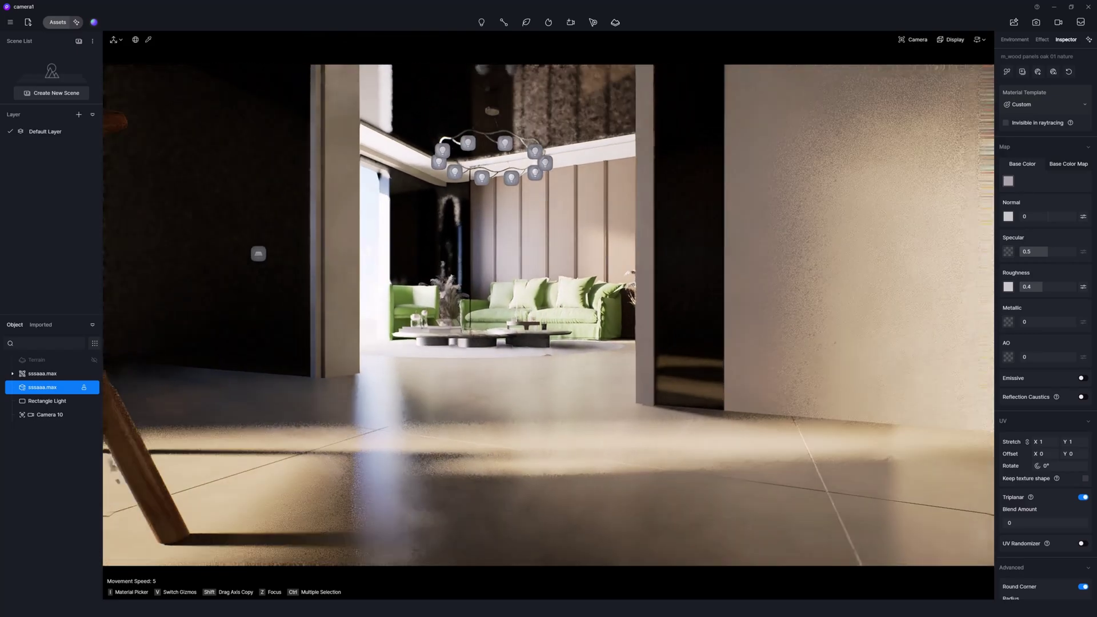
pyautogui.press('a')
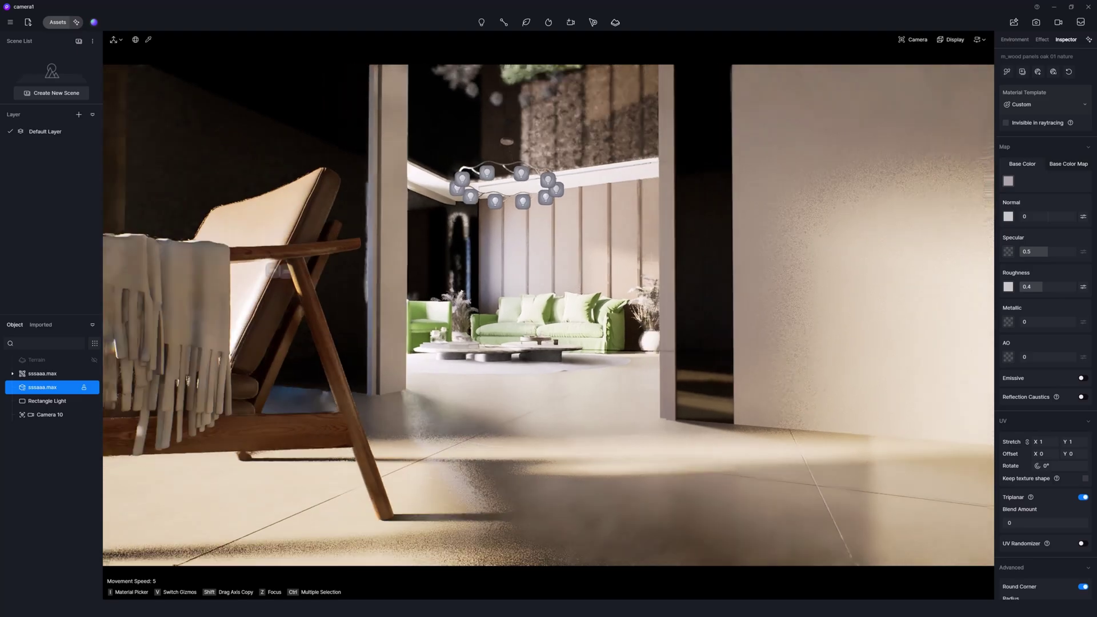
pyautogui.press('a')
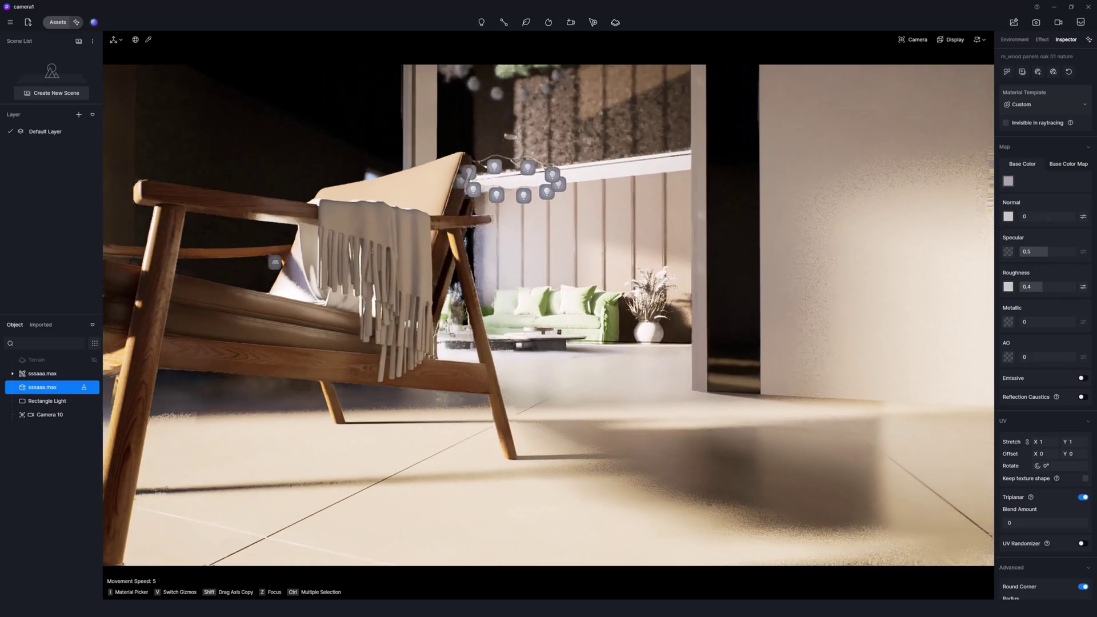
pyautogui.press('d')
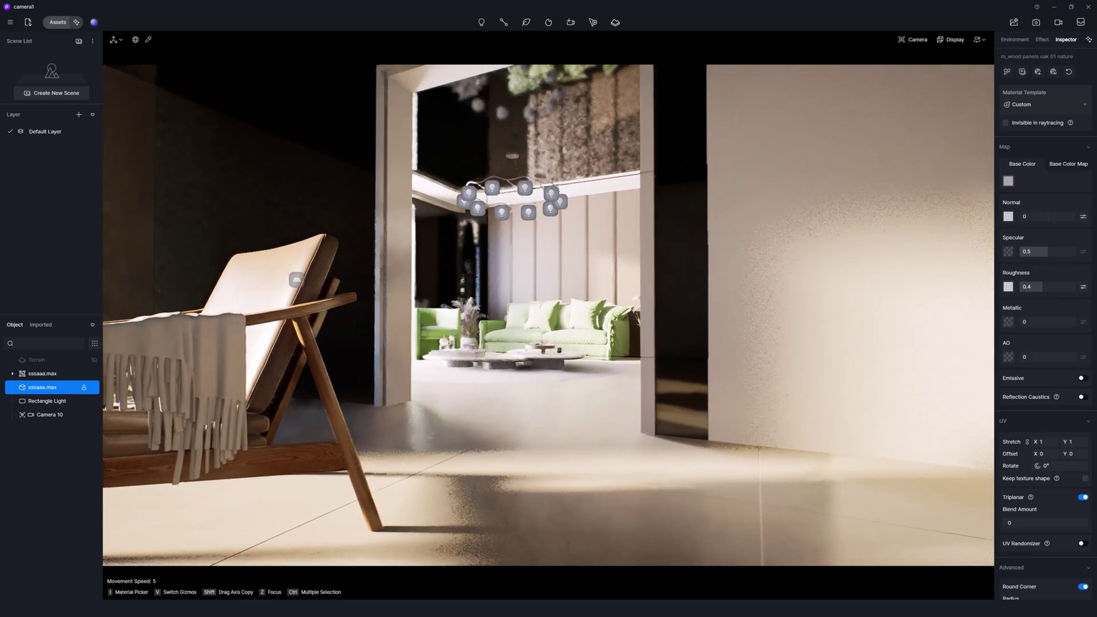
pyautogui.press('a')
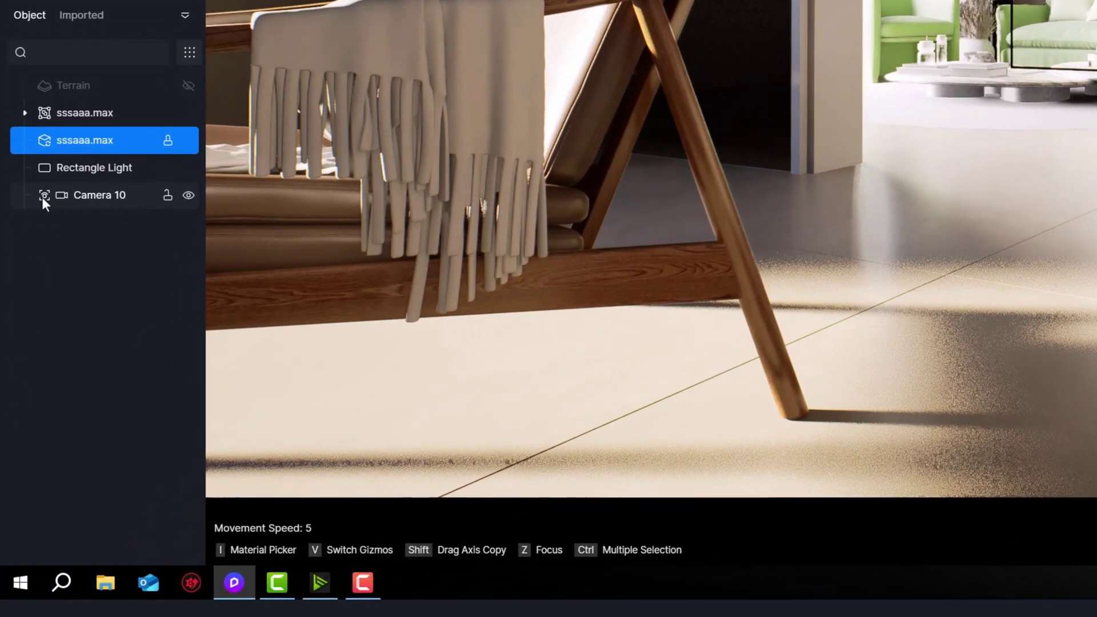
# Step: Exit the camera view and reselect Camera 10 so its chair-and-doorway preview shows
pyautogui.click(42, 197)
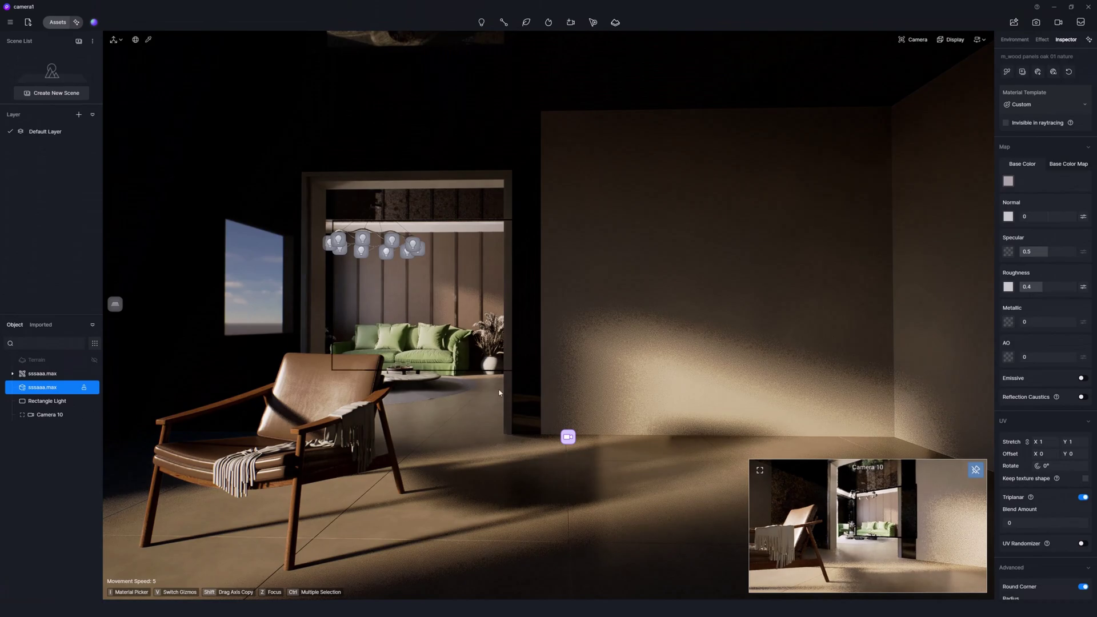
pyautogui.click(568, 437)
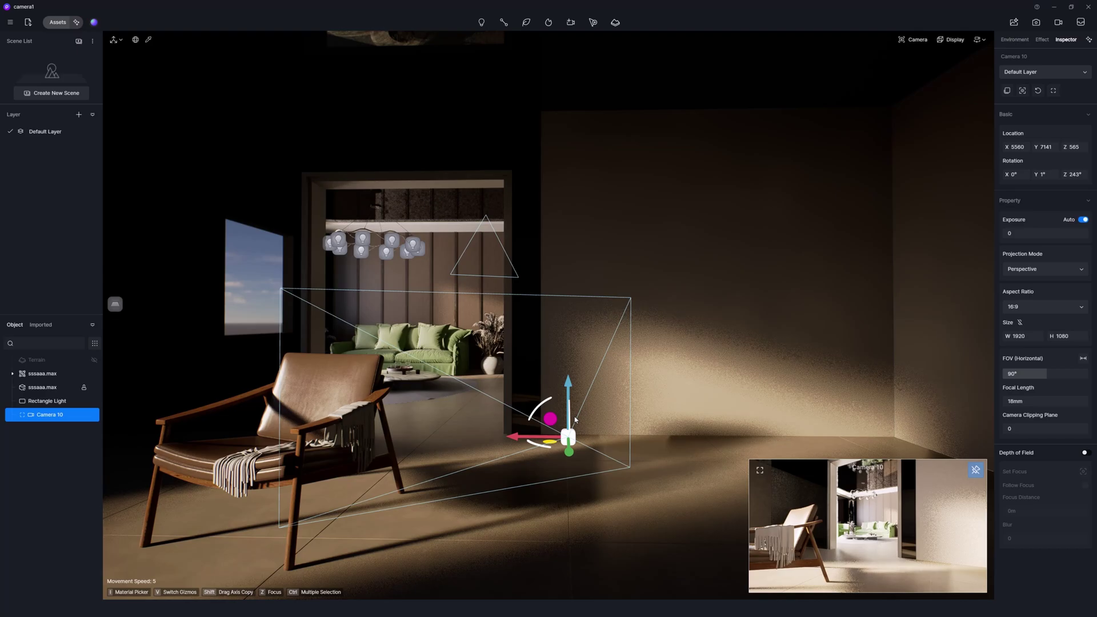
pyautogui.moveTo(52, 414)
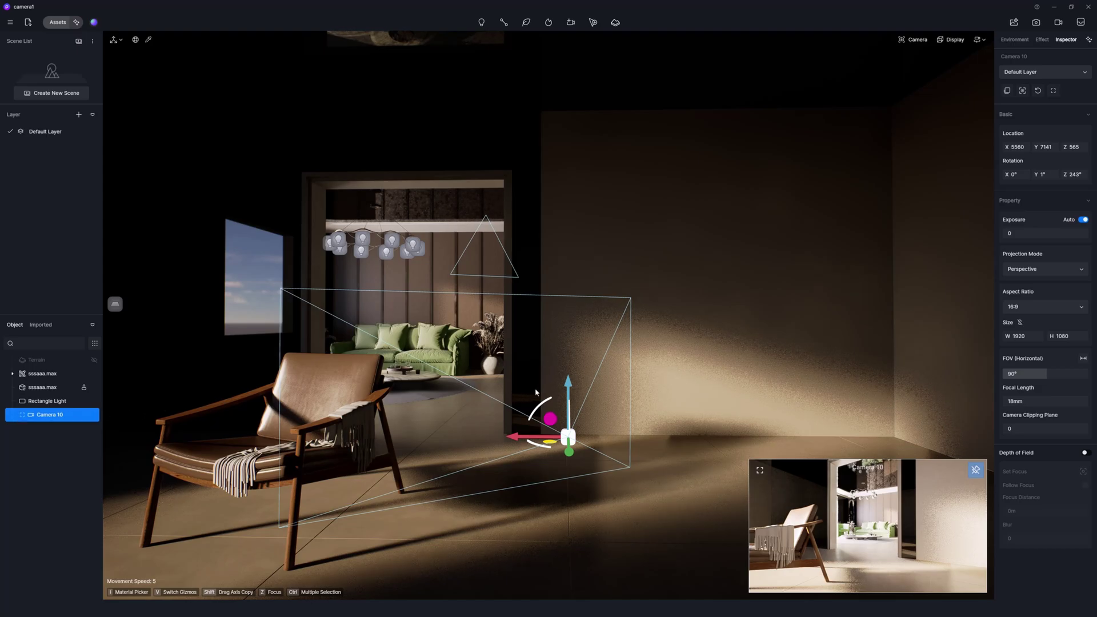
pyautogui.click(574, 24)
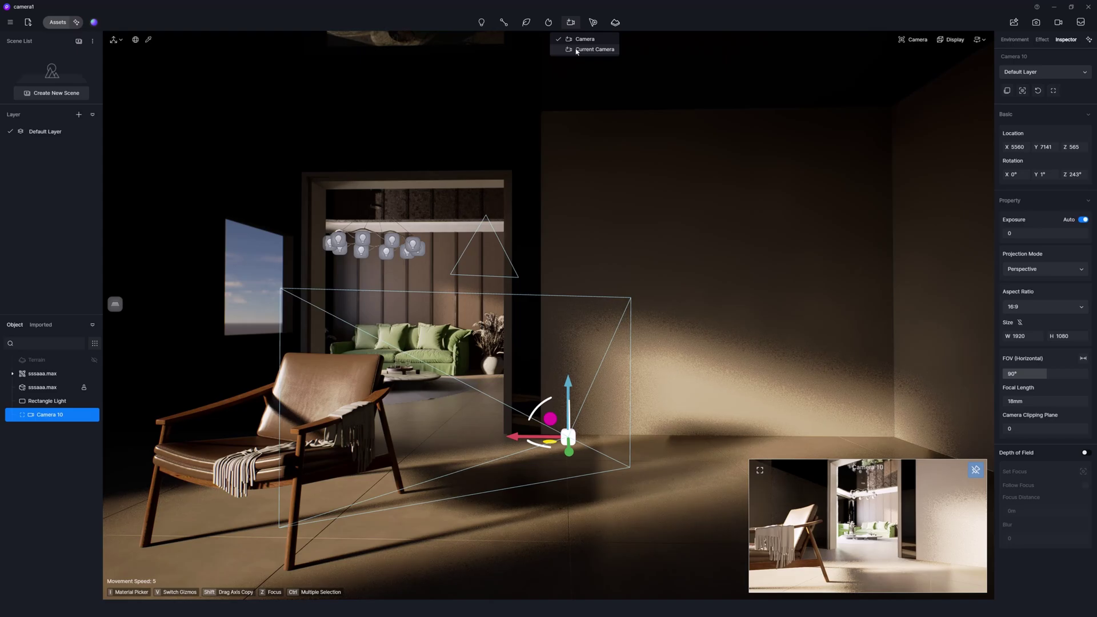
# Step: Turn toward the doorway and fly through it into the living room
pyautogui.click(655, 266)
pyautogui.moveTo(653, 262); pyautogui.dragTo(594, 255, button='right')
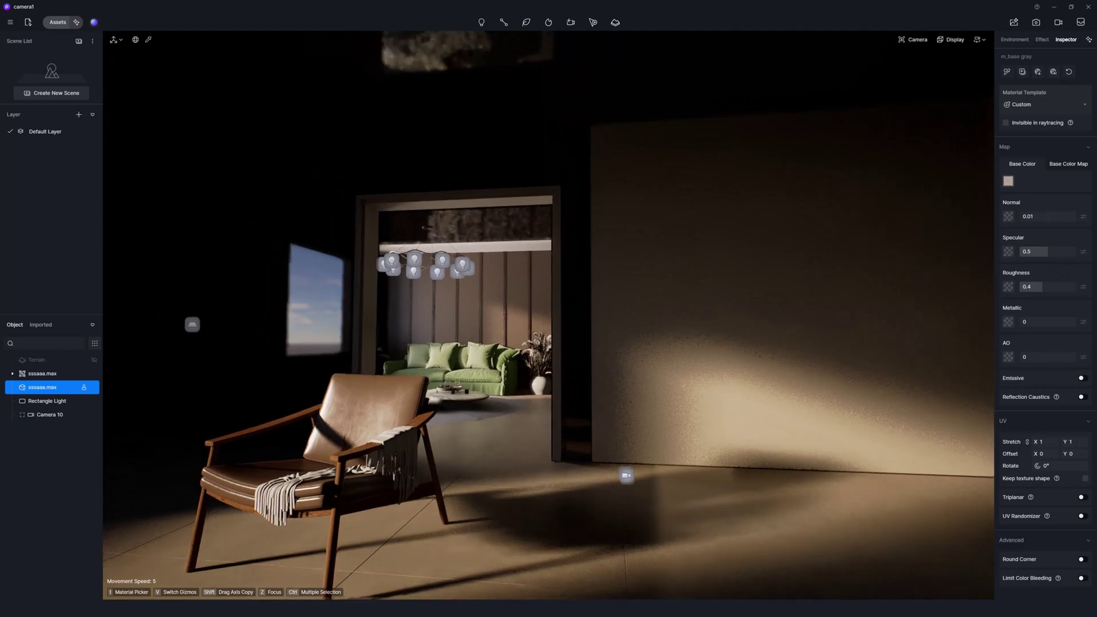
pyautogui.press('w')
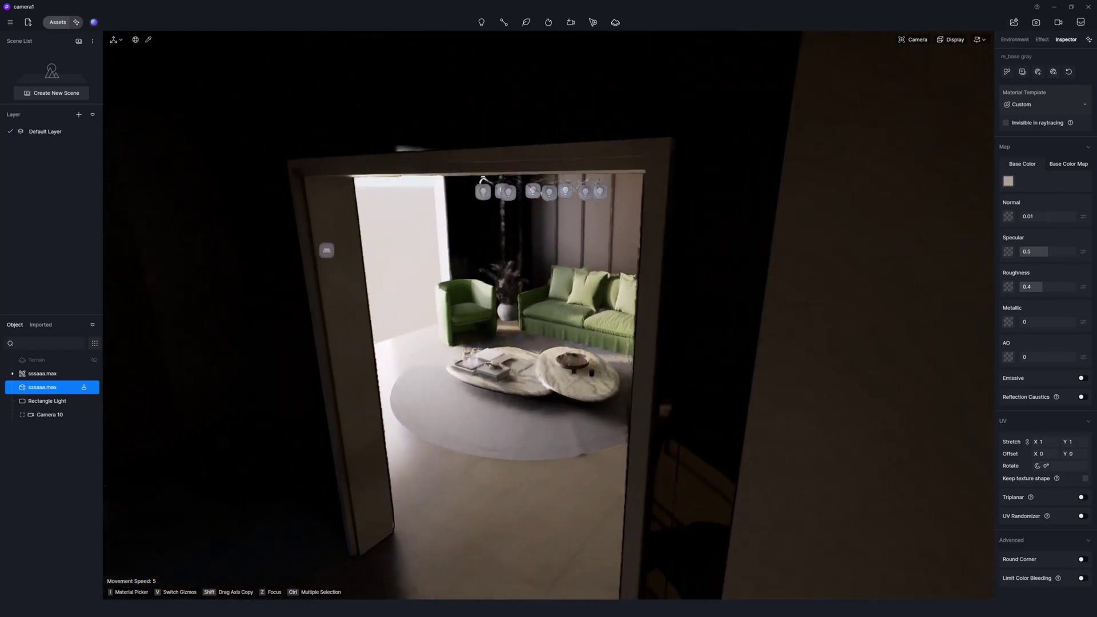
pyautogui.press('w')
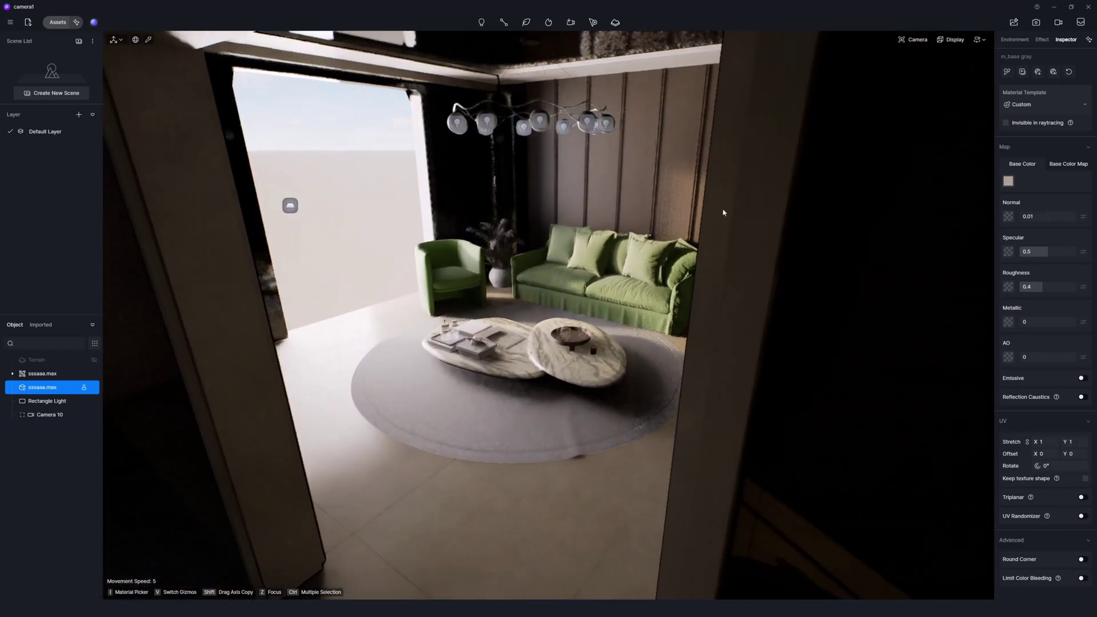
# Step: Narrow the field of view and tilt to frame the marble coffee tables and green sofa
pyautogui.click(913, 39)
pyautogui.moveTo(900, 97); pyautogui.dragTo(891, 99)
pyautogui.press('w')
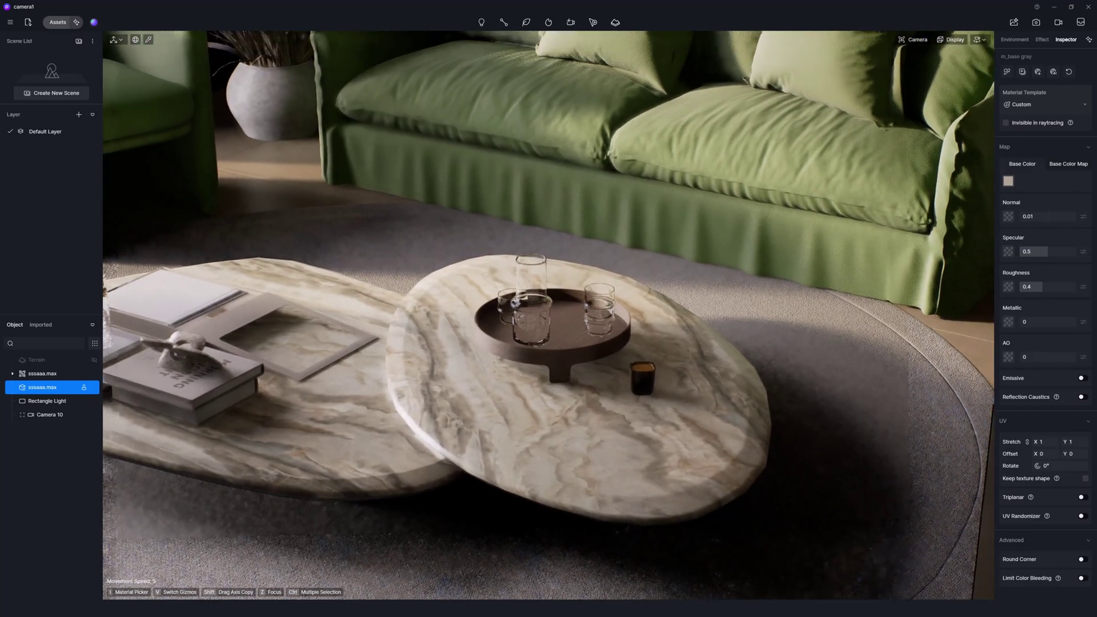
pyautogui.moveTo(831, 186); pyautogui.dragTo(831, 186, button='right')
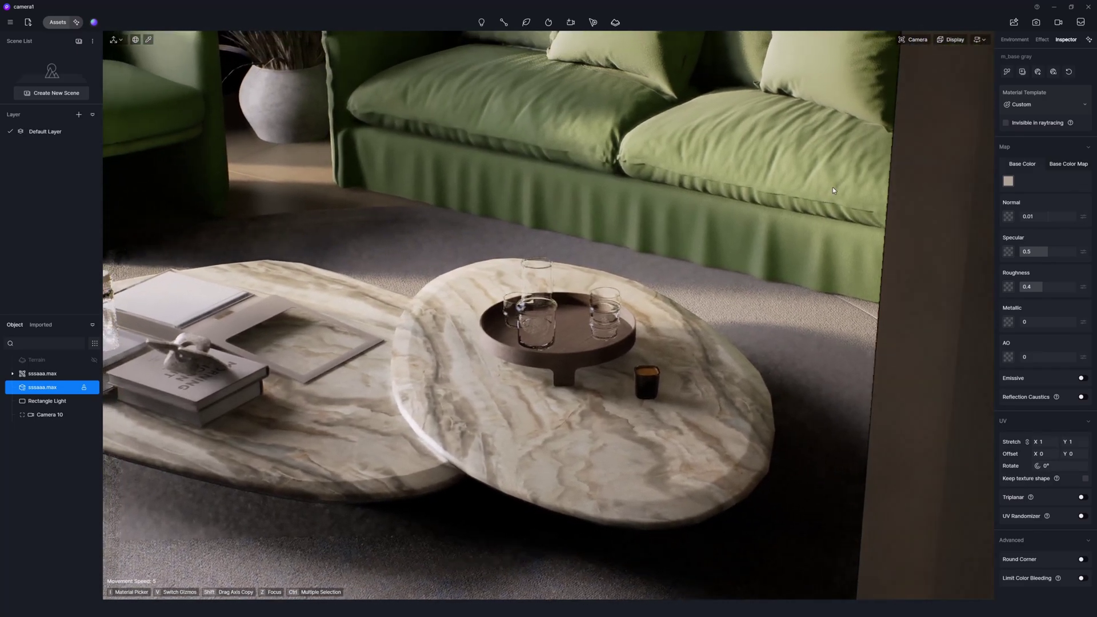
# Step: Enable depth of field focused on the glass on the tray, nudging the view closer
pyautogui.click(917, 40)
pyautogui.click(935, 146)
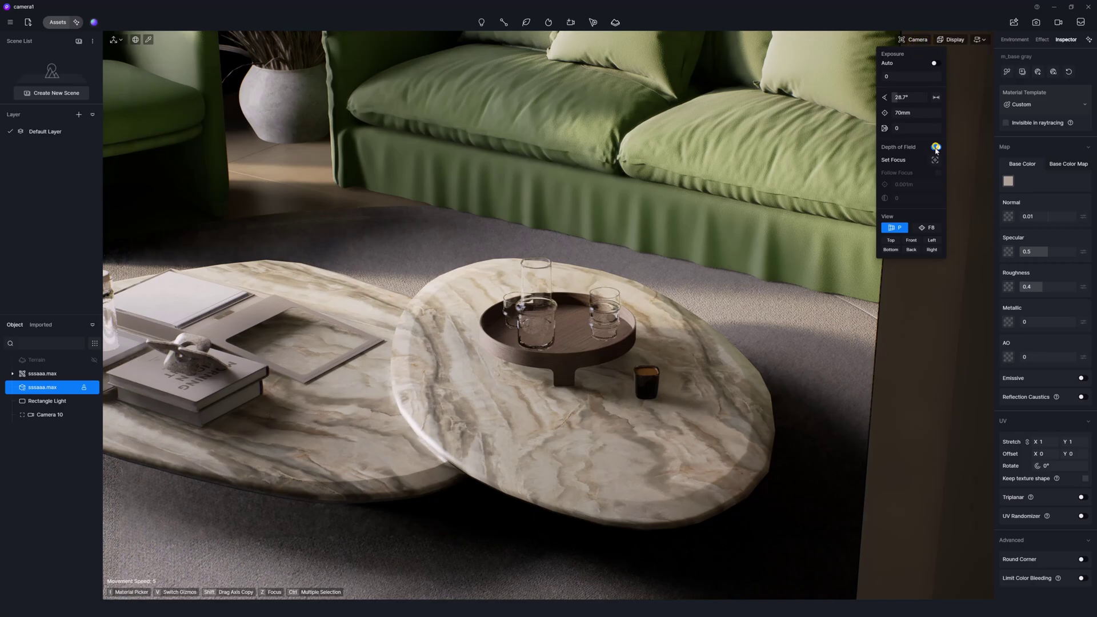
pyautogui.click(933, 161)
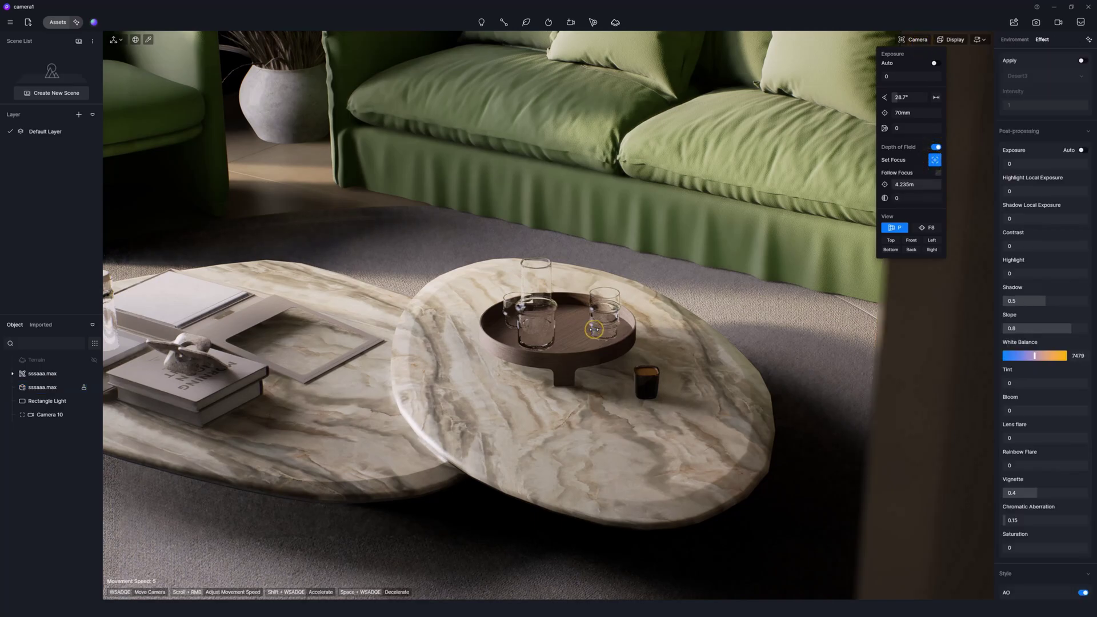
pyautogui.press('q')
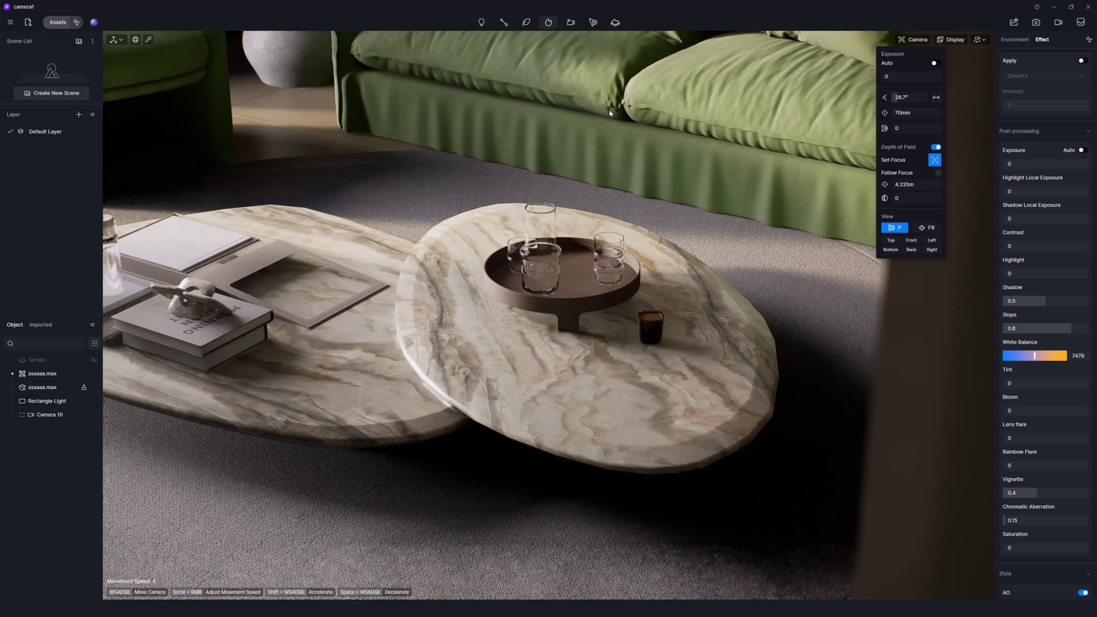
# Step: Add Camera 11 from the current view and close its preview
pyautogui.click(569, 24)
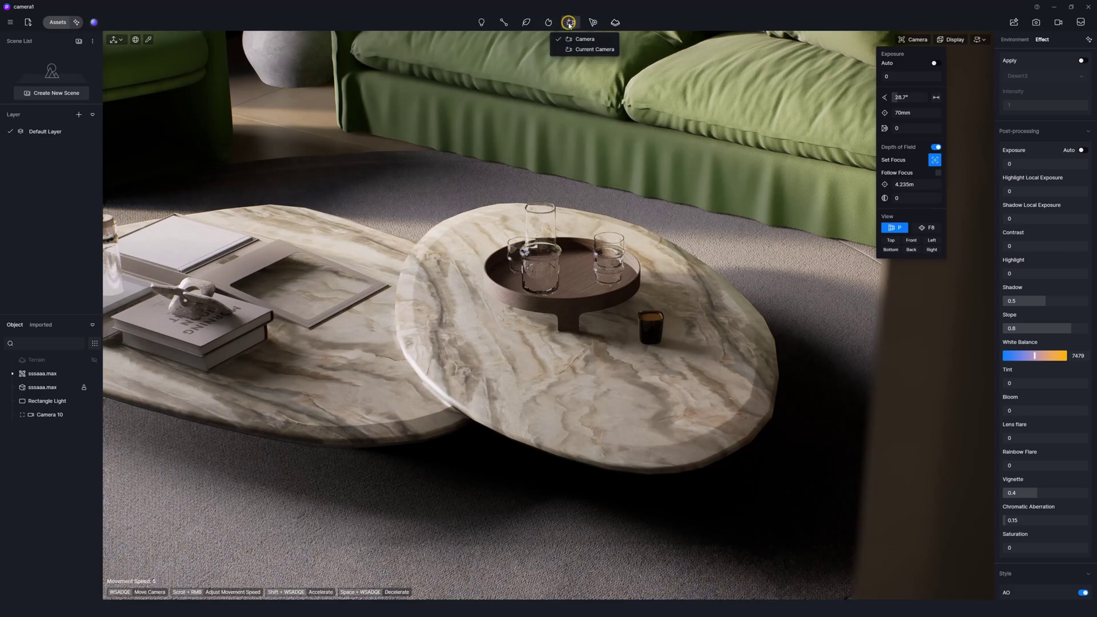
pyautogui.click(594, 50)
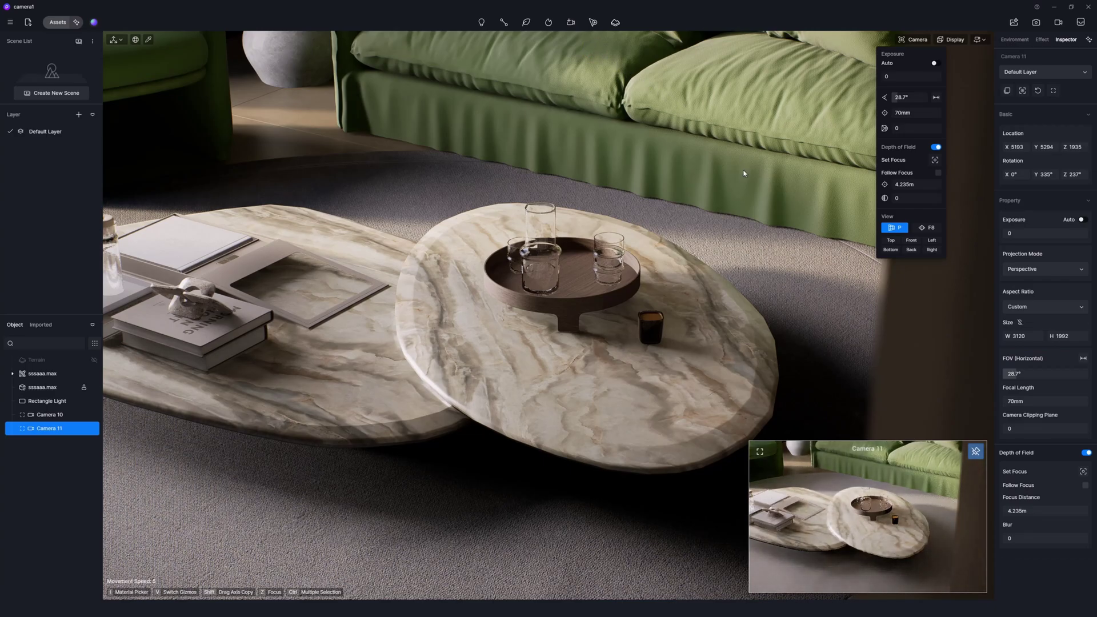
pyautogui.click(759, 452)
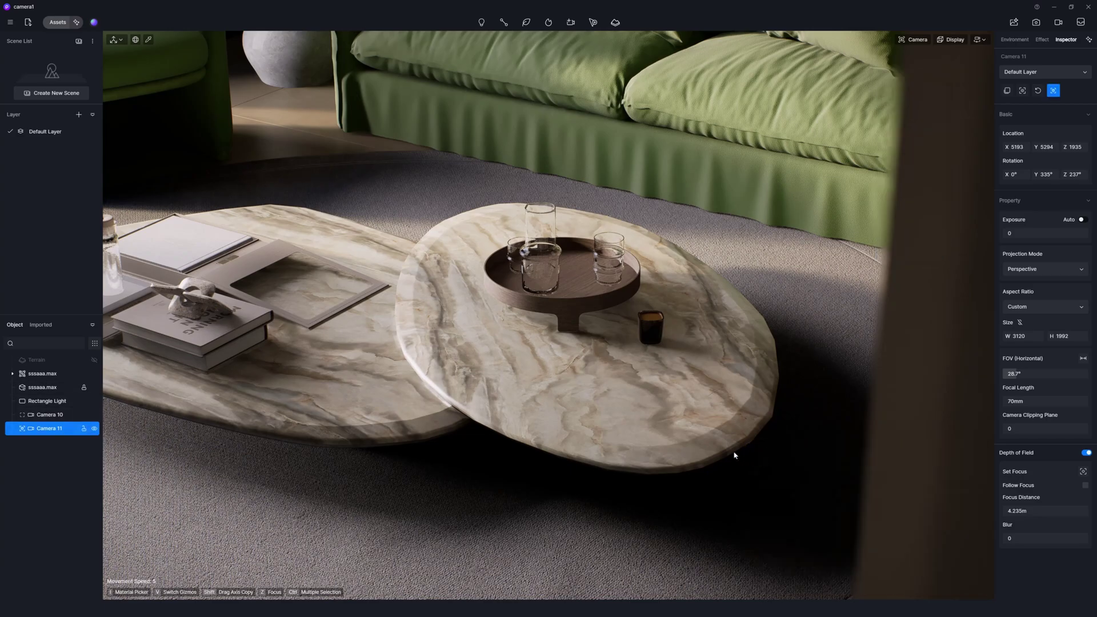
# Step: Exit the Camera 11 viewpoint back to the scene
pyautogui.click(22, 428)
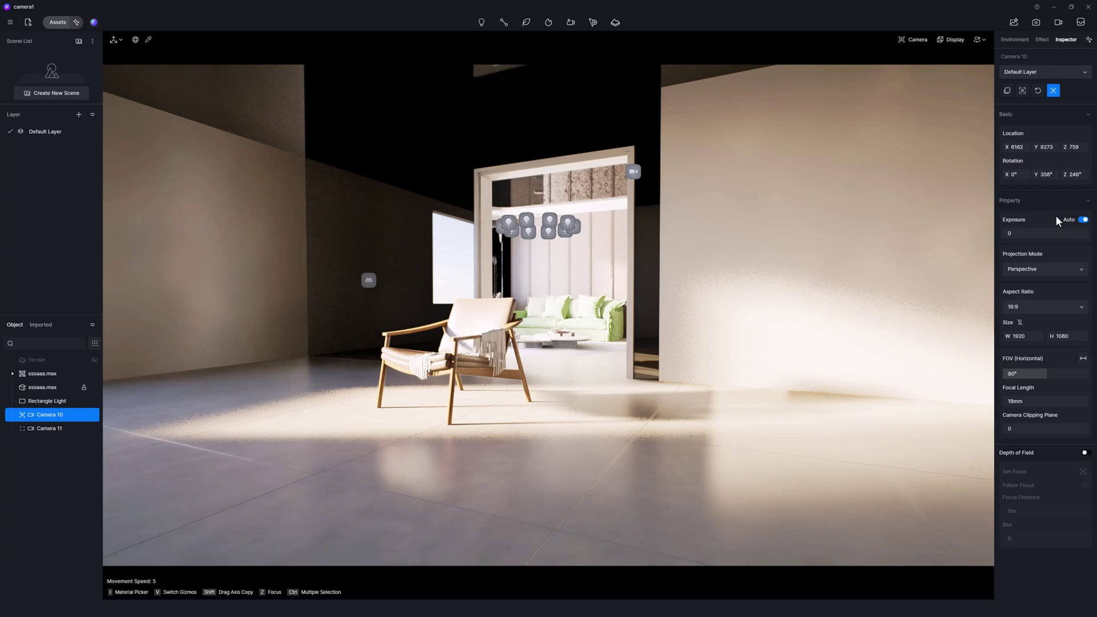
# Step: Save the project and give Camera 10 manual exposure reset to 0
pyautogui.hotkey('ctrl', 's')
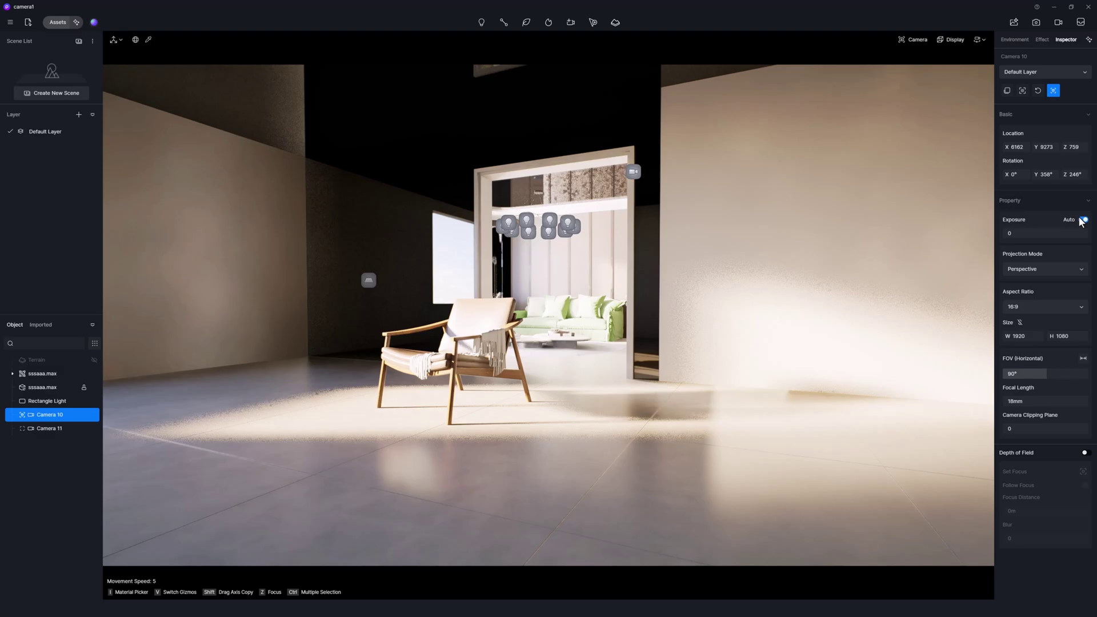
pyautogui.click(1082, 220)
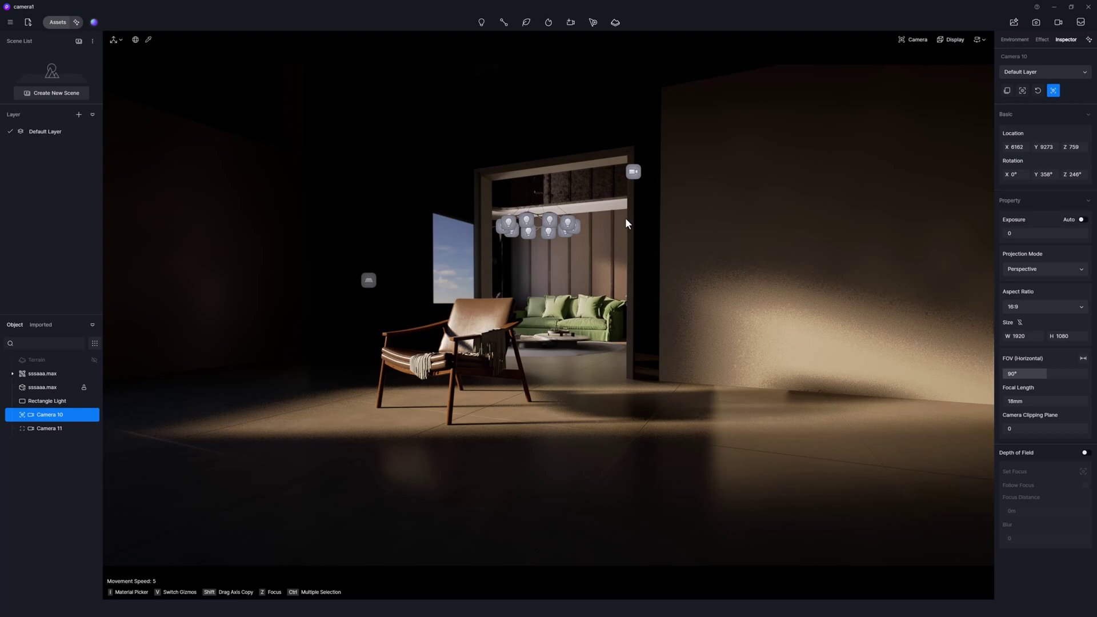
pyautogui.click(1081, 220)
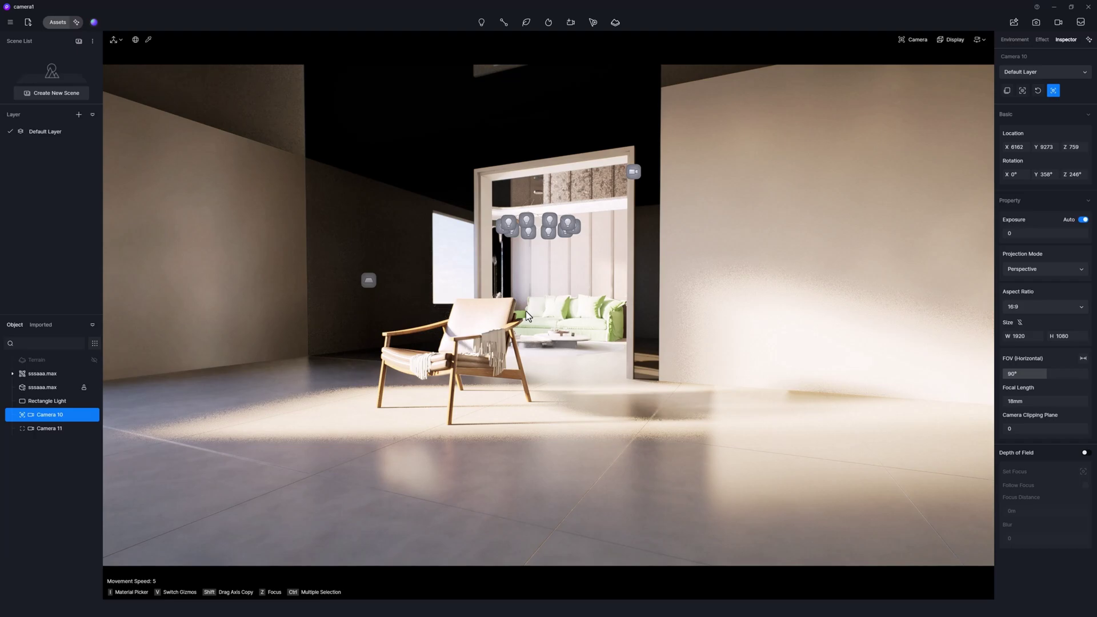
pyautogui.click(1082, 219)
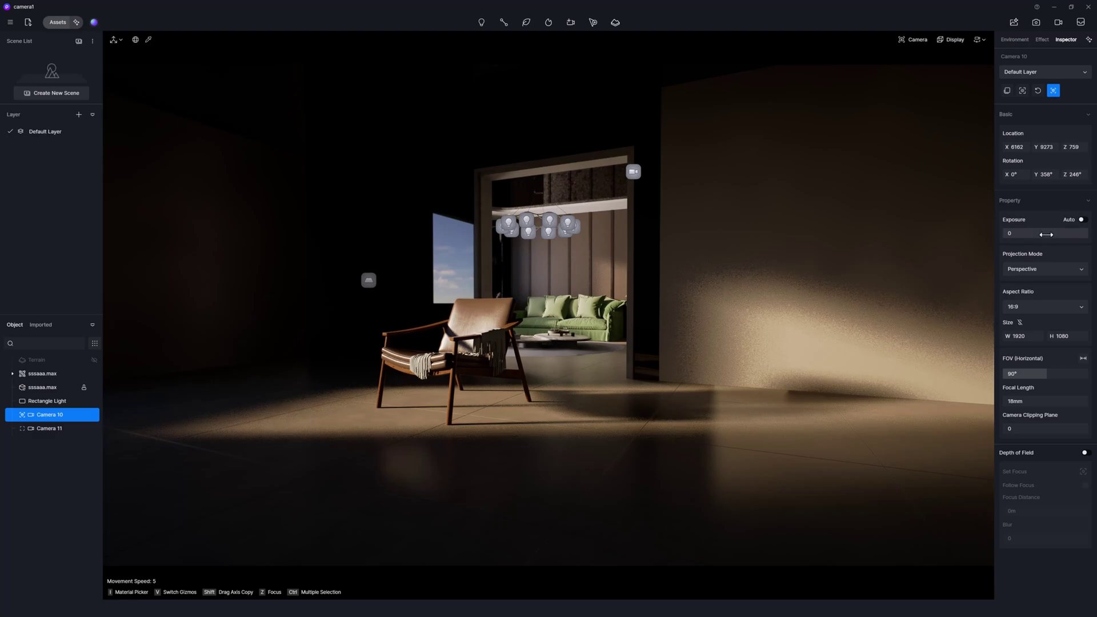
pyautogui.moveTo(1045, 234); pyautogui.dragTo(1046, 234)
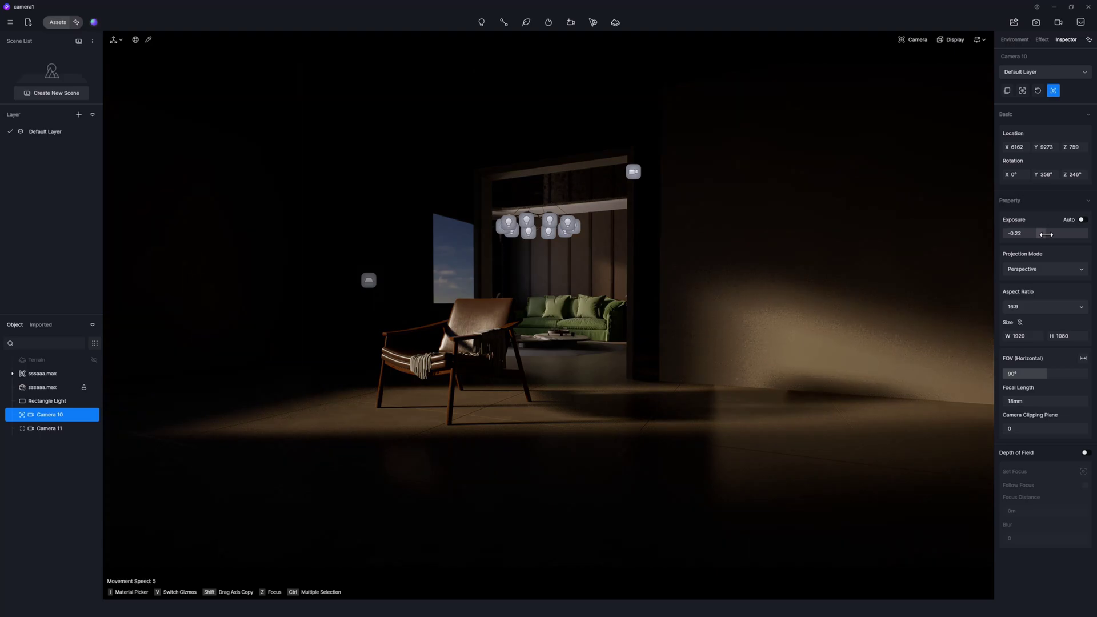
pyautogui.doubleClick(1040, 235)
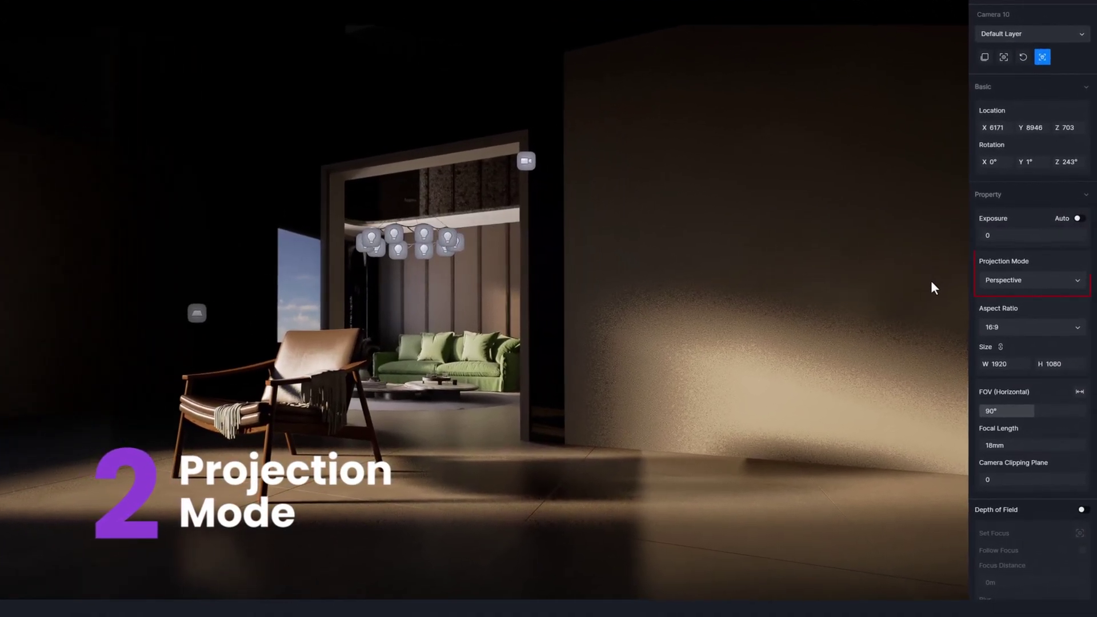
# Step: Show Camera 10's Projection Mode choices while keeping Perspective active
pyautogui.click(1025, 280)
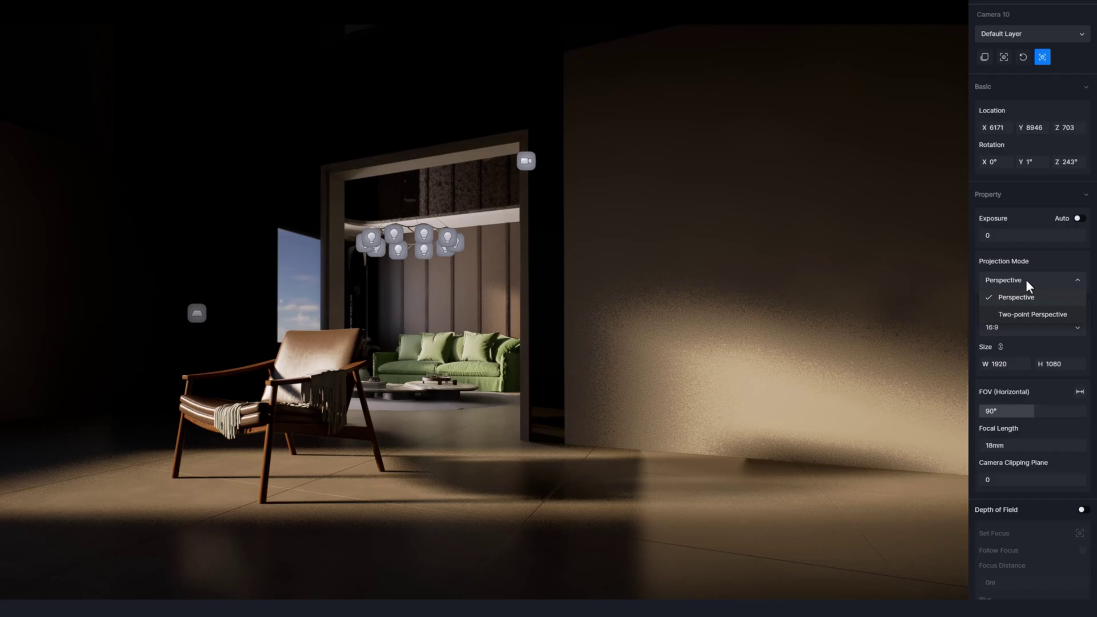
pyautogui.click(1040, 284)
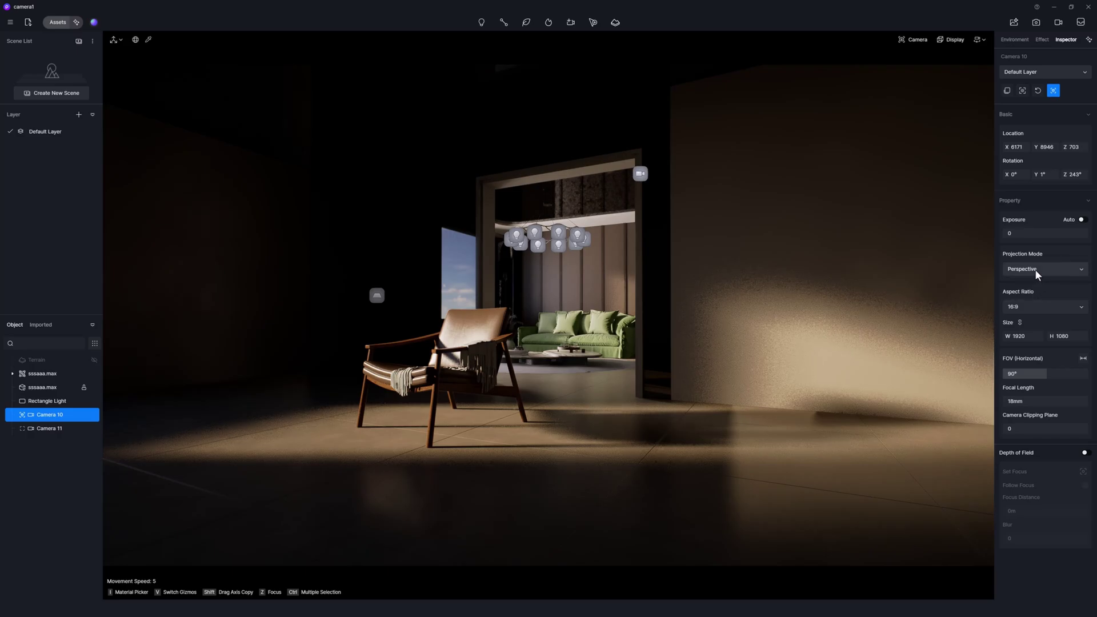
pyautogui.click(1035, 269)
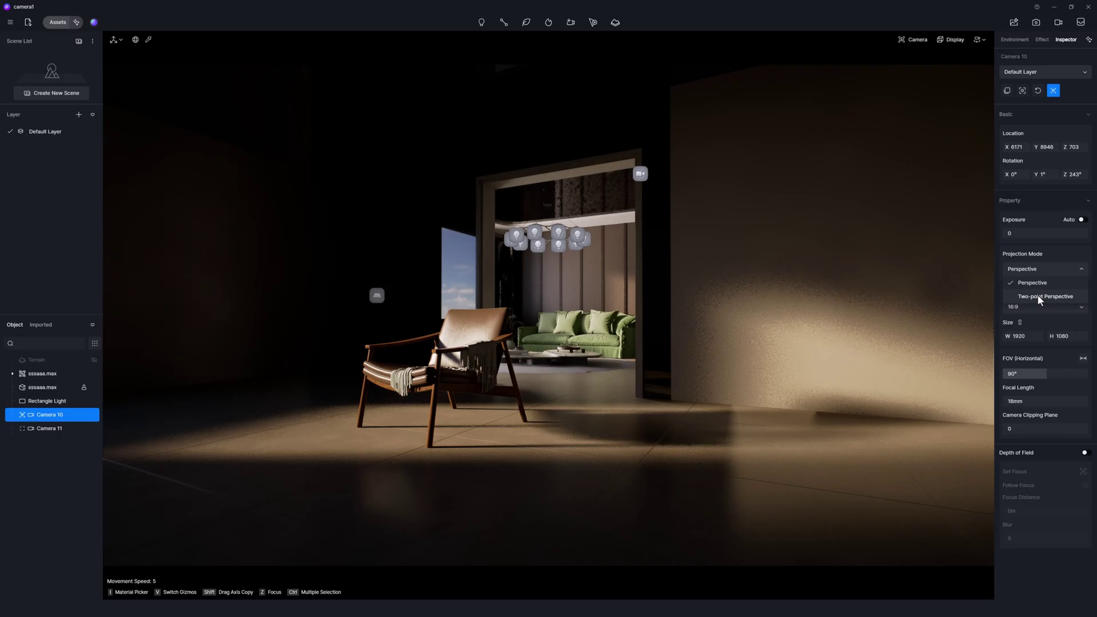
# Step: Fly Camera 10 lower to centre the chair before the lit doorway, then try Two-point Perspective
pyautogui.click(1044, 267)
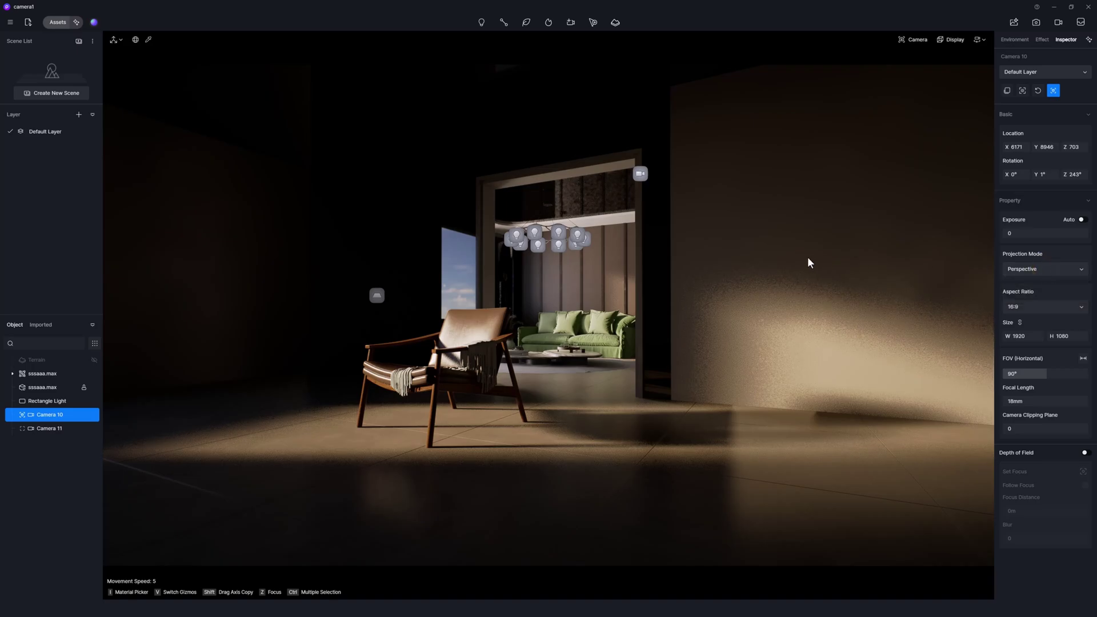
pyautogui.moveTo(808, 263); pyautogui.dragTo(743, 297, button='right')
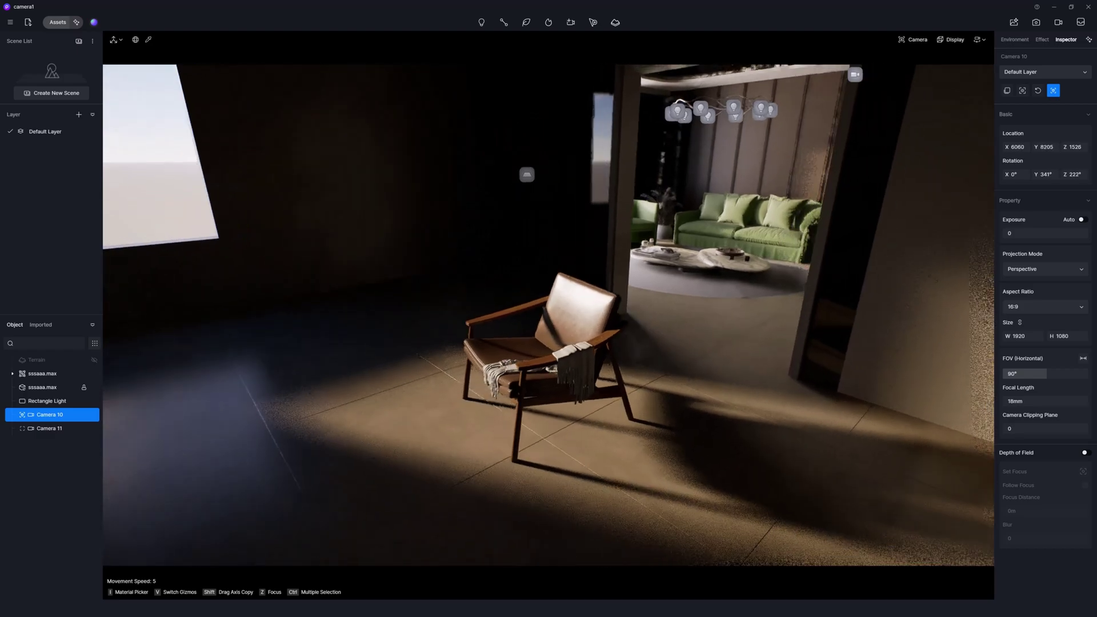
pyautogui.moveTo(742, 297)
pyautogui.mouseDown(button='right')
pyautogui.moveTo(802, 255)
pyautogui.moveTo(788, 243)
pyautogui.mouseUp(button='right')
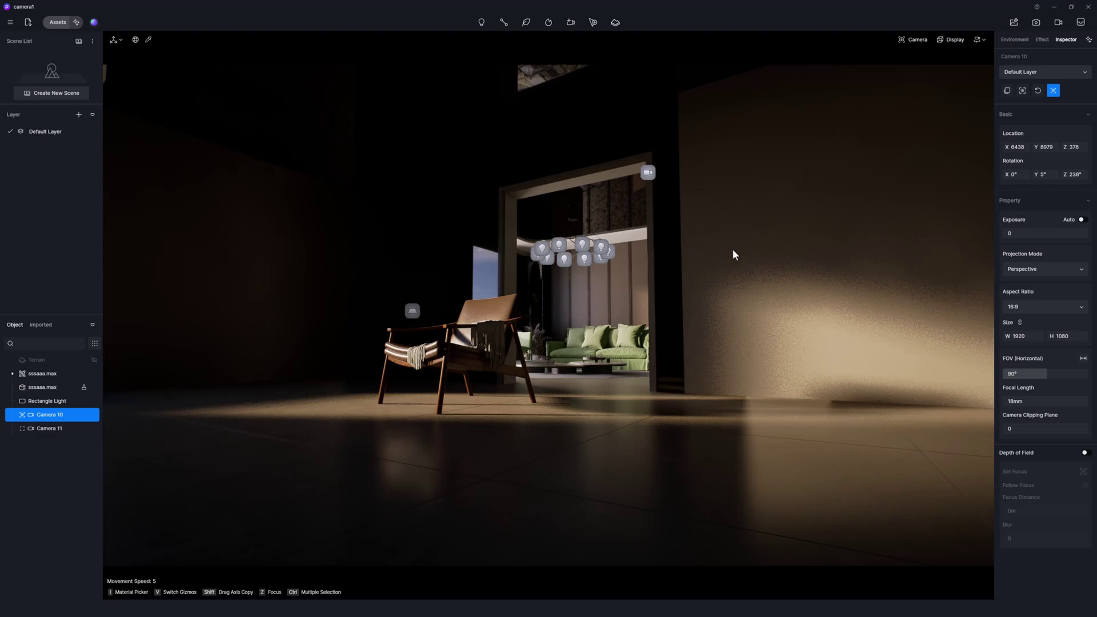
pyautogui.click(1028, 268)
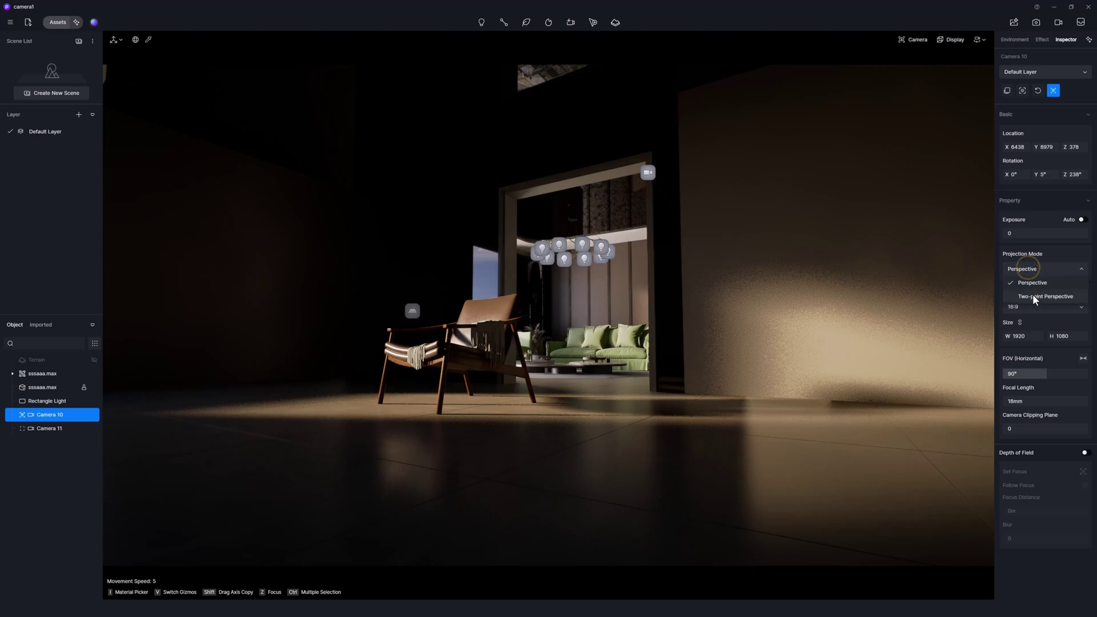
pyautogui.click(1034, 297)
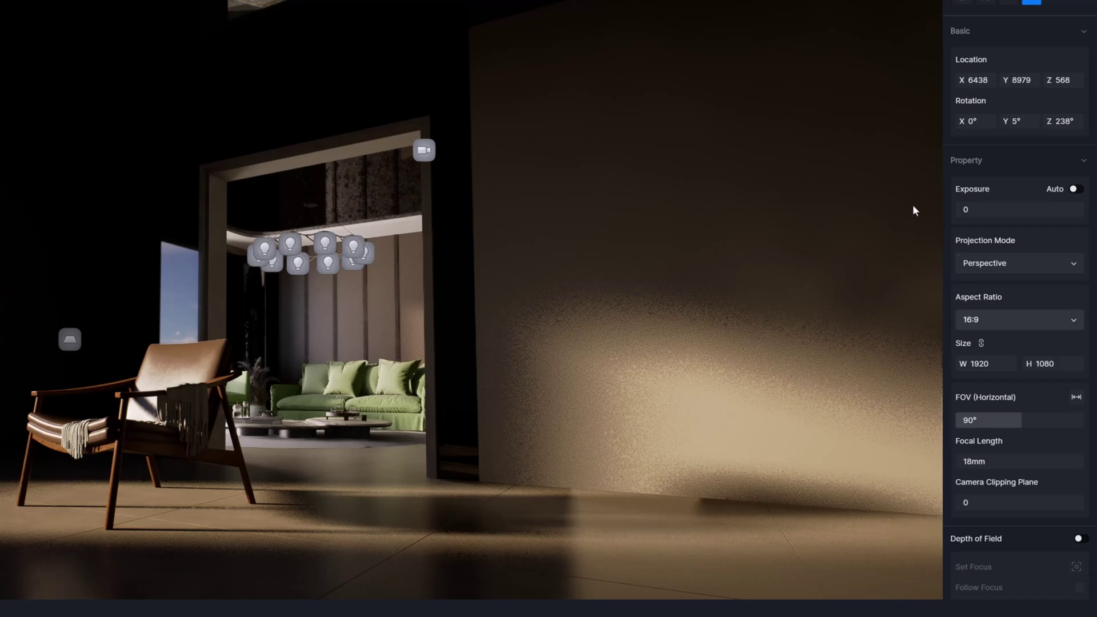
# Step: Set Camera 10's aspect ratio to square 1:1 at 1080×1080, after briefly trying 16:9
pyautogui.click(1023, 320)
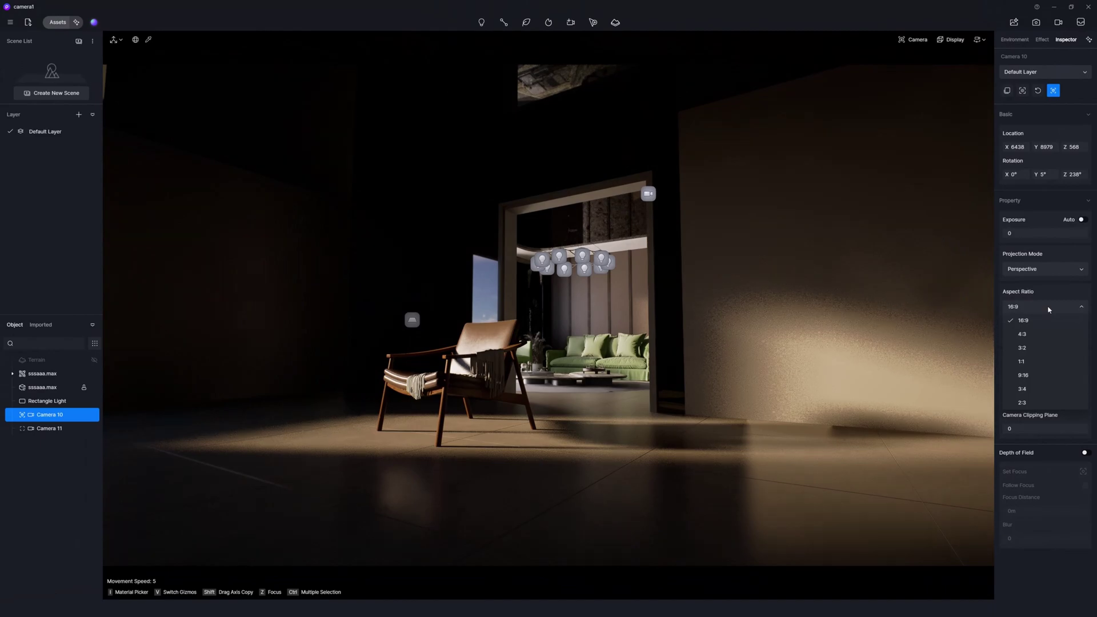
pyautogui.click(1028, 361)
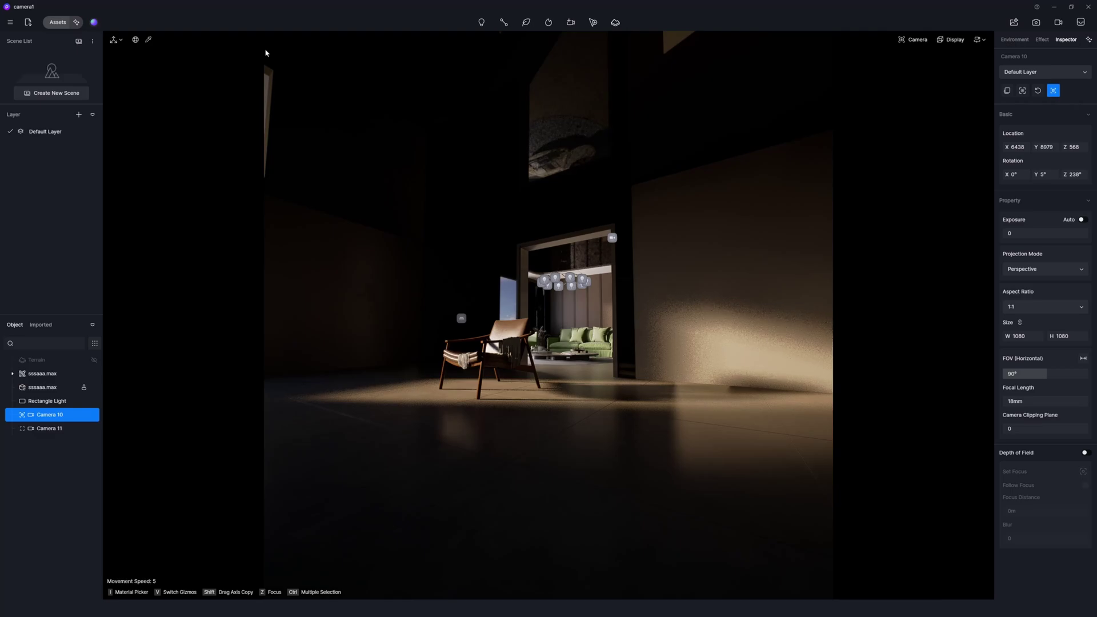
pyautogui.click(1031, 309)
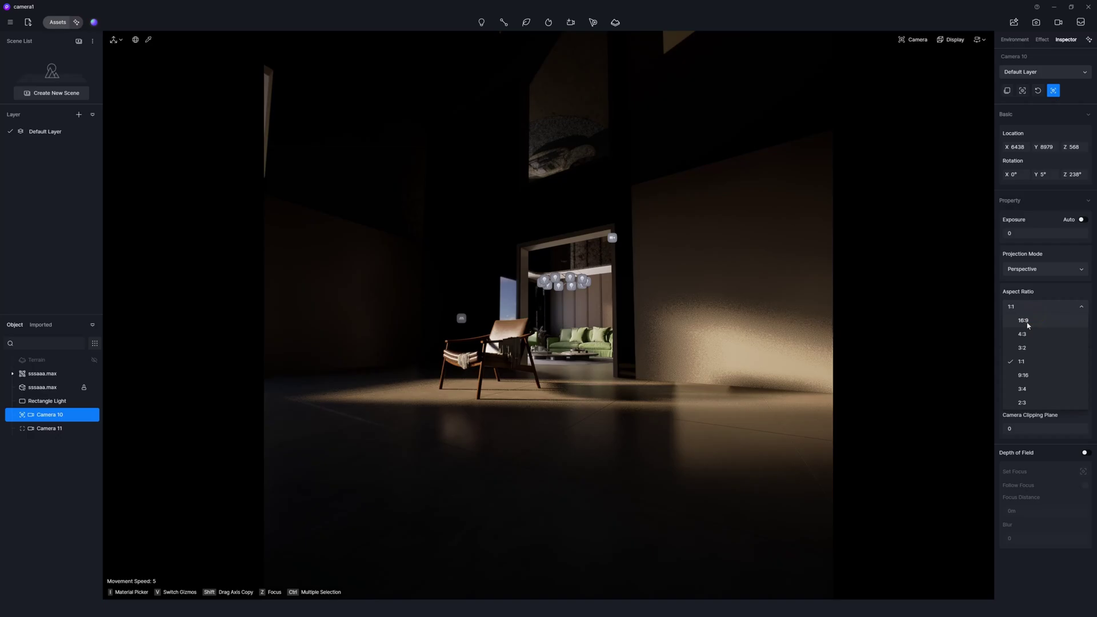
pyautogui.click(1023, 321)
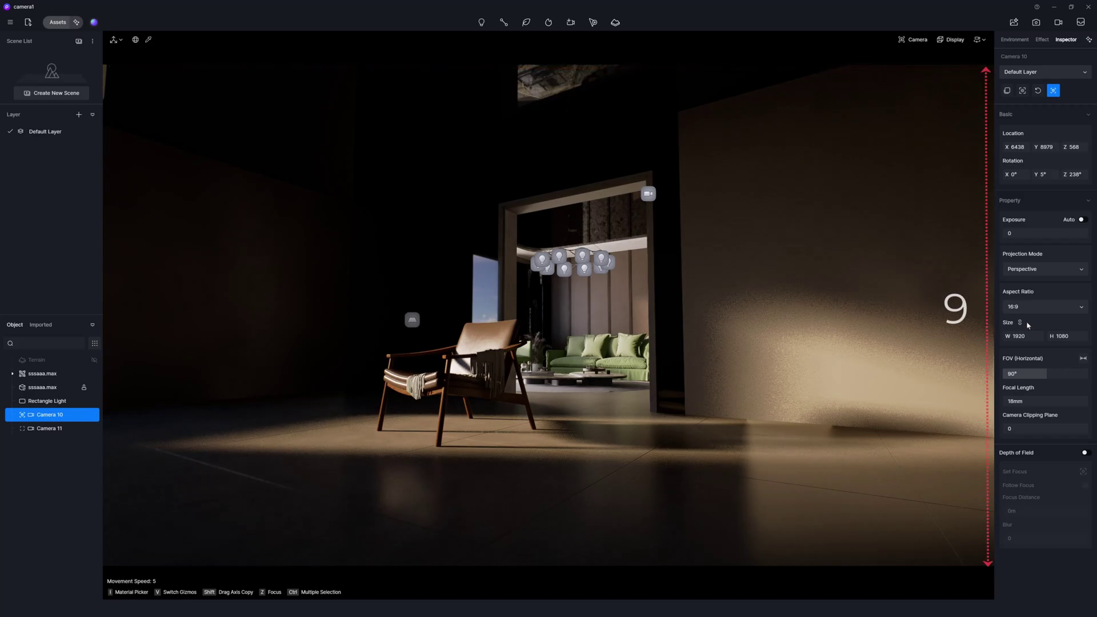
pyautogui.click(1018, 309)
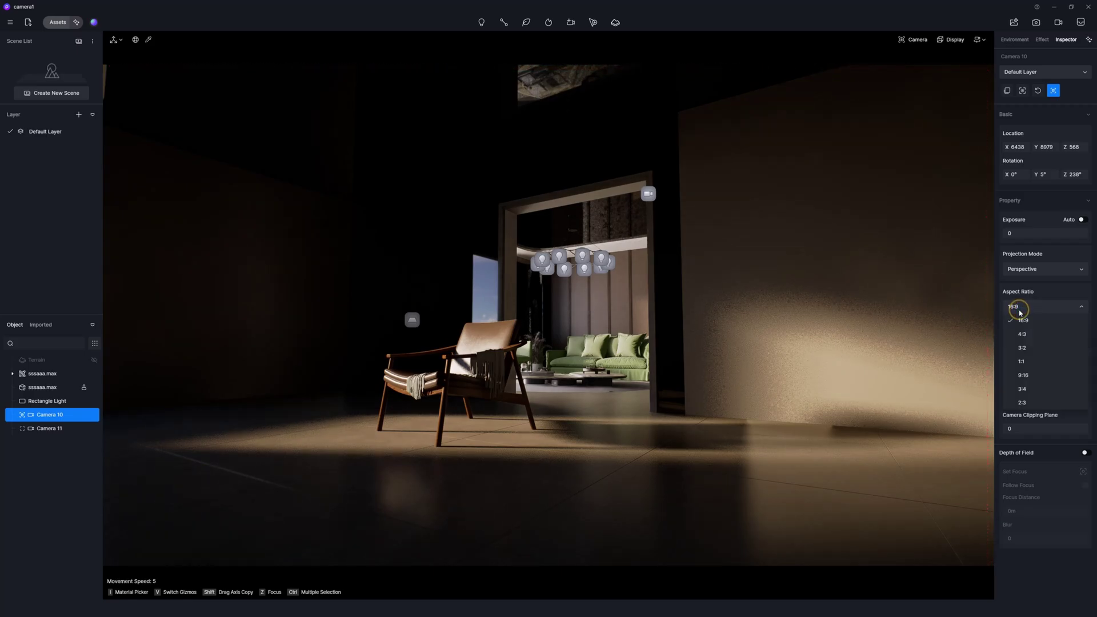
pyautogui.click(1021, 361)
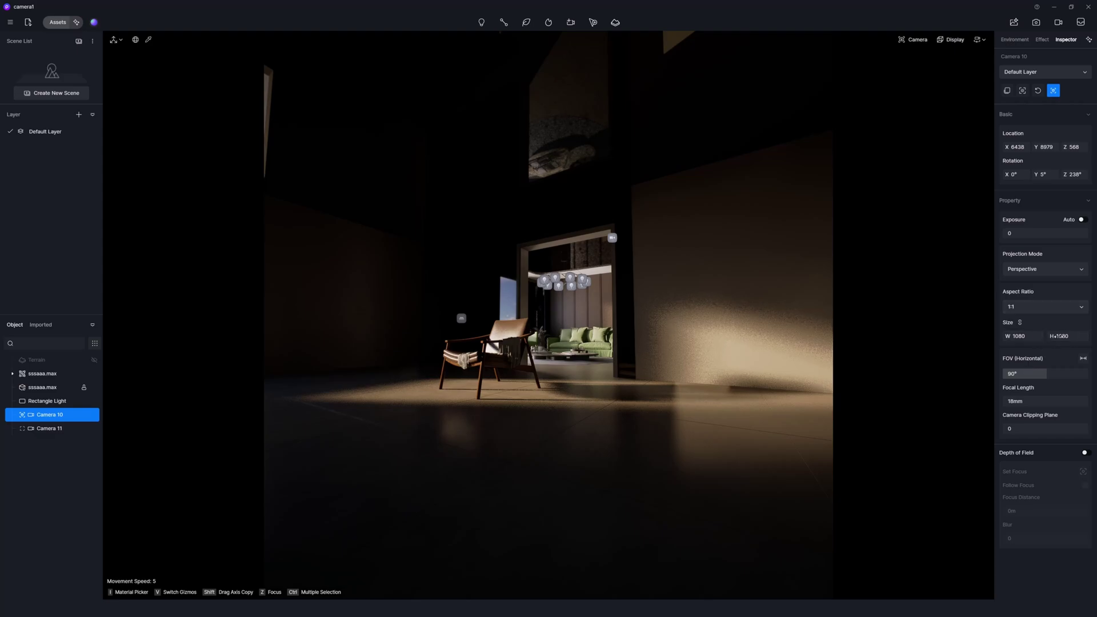
pyautogui.click(1055, 306)
pyautogui.click(1042, 377)
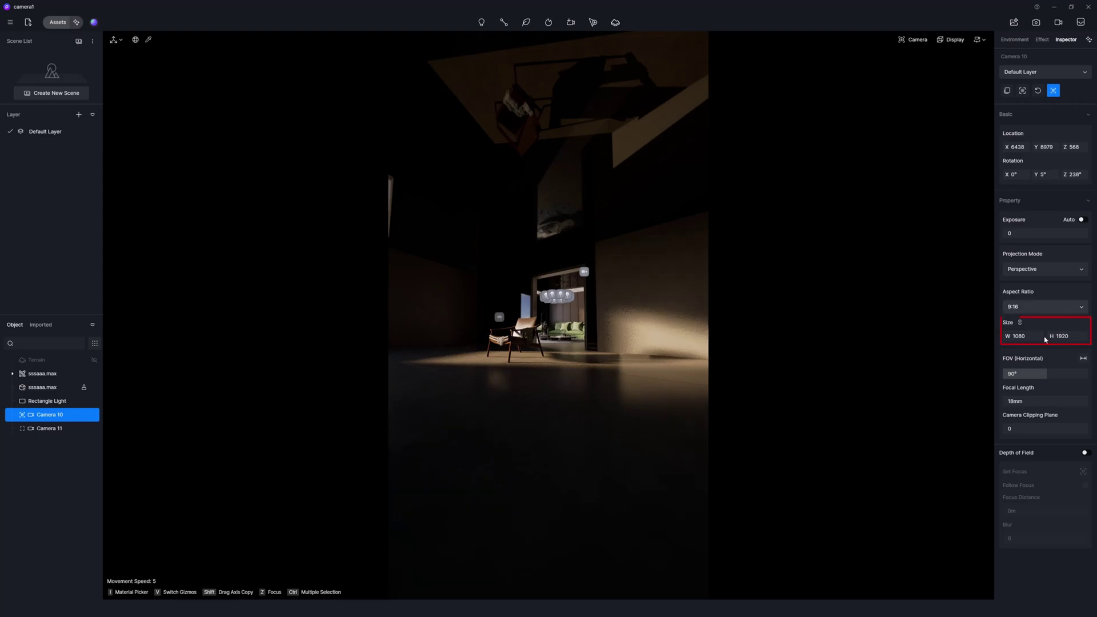
pyautogui.click(1030, 308)
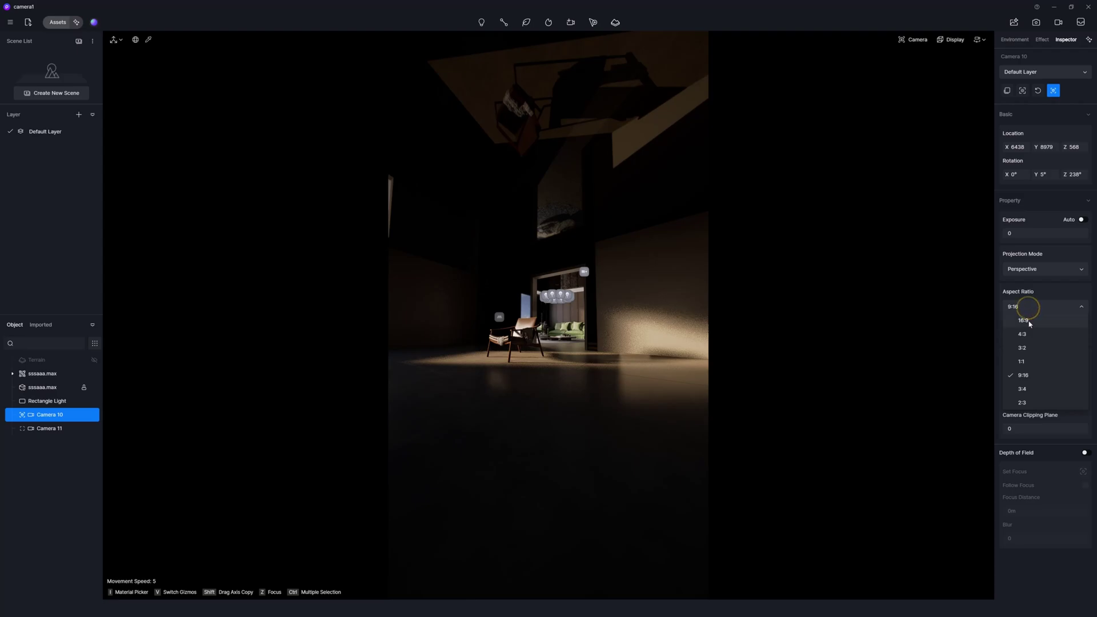
pyautogui.click(1022, 320)
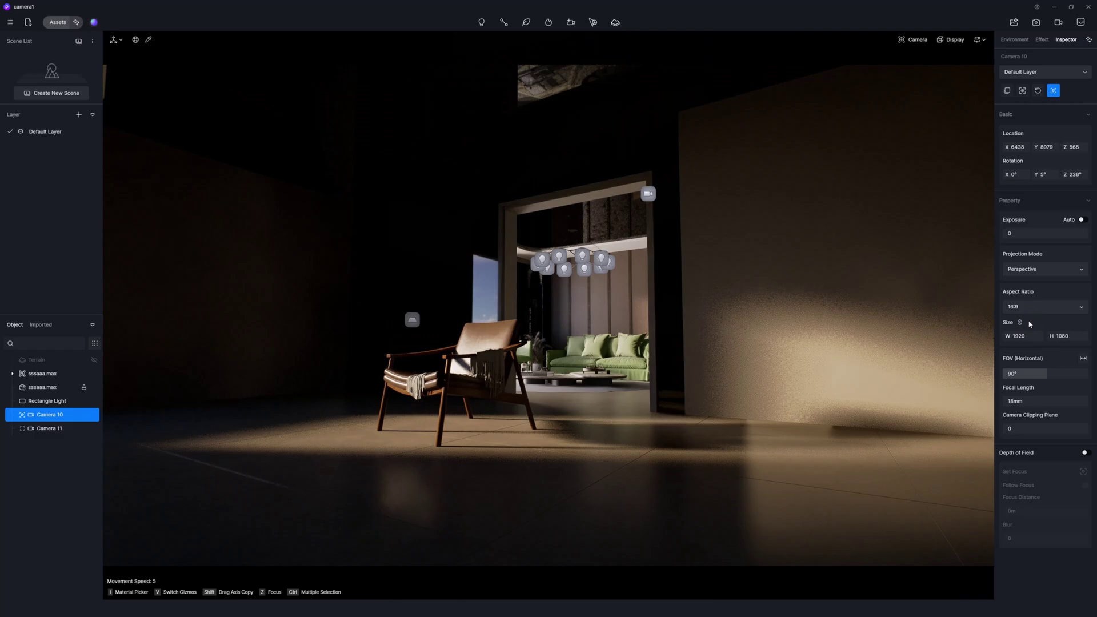
pyautogui.click(1028, 305)
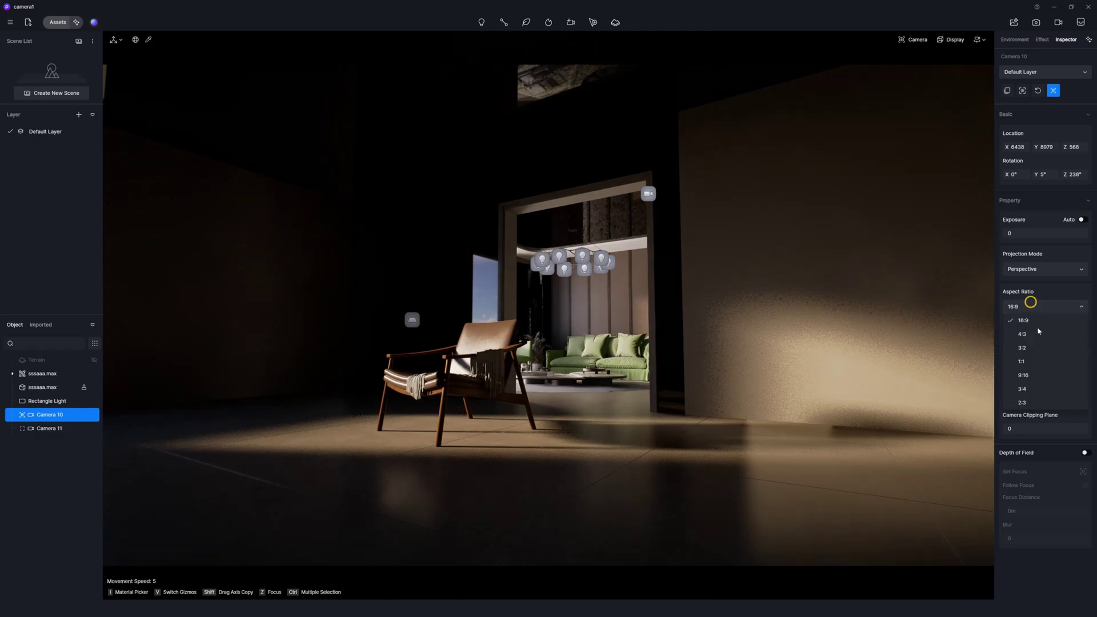
pyautogui.click(1046, 362)
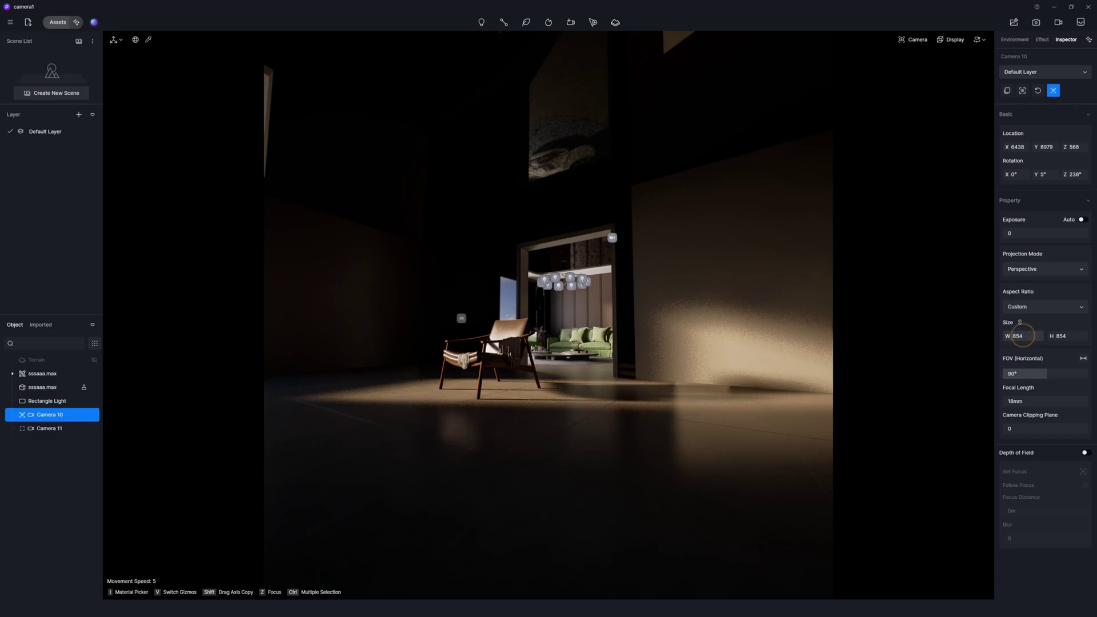
# Step: Try several unlinked custom width/height sizes, then set Camera 10 back to 16:9 at 1920×1080
pyautogui.moveTo(1021, 336); pyautogui.dragTo(1021, 329)
pyautogui.click(1020, 323)
pyautogui.moveTo(1019, 333); pyautogui.dragTo(1023, 334)
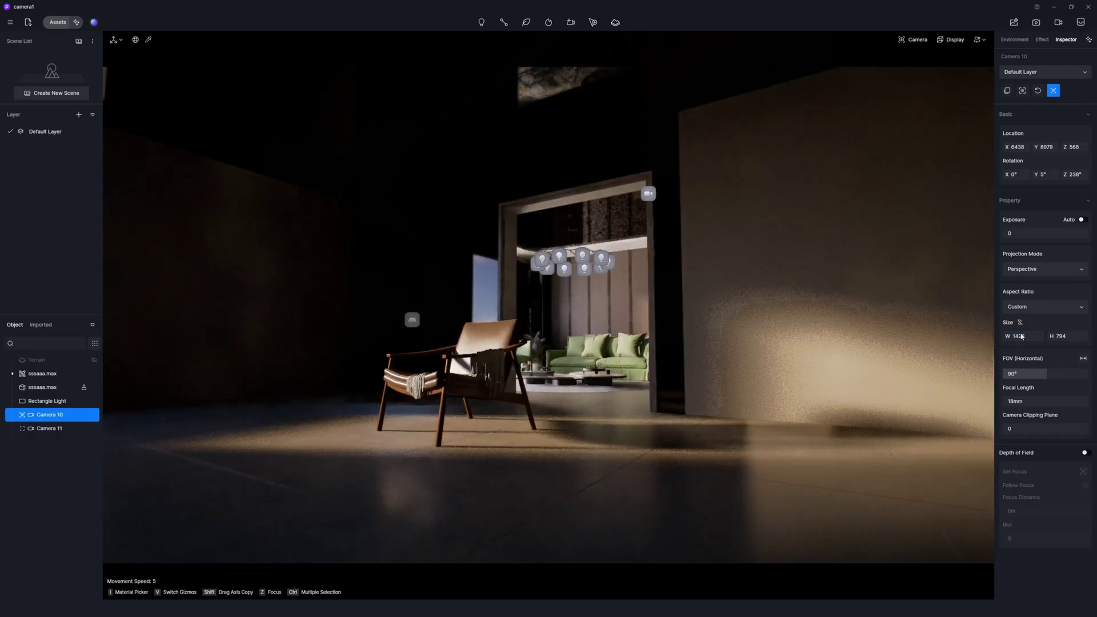
pyautogui.moveTo(1021, 336); pyautogui.dragTo(1026, 337)
pyautogui.write('232')
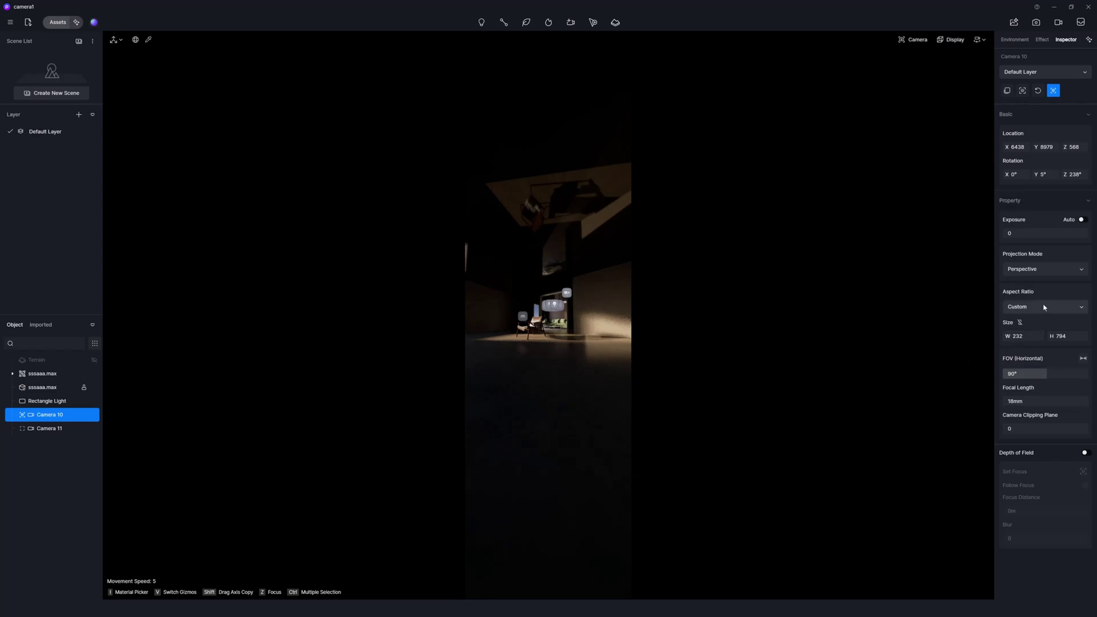
pyautogui.click(1042, 306)
pyautogui.click(1022, 320)
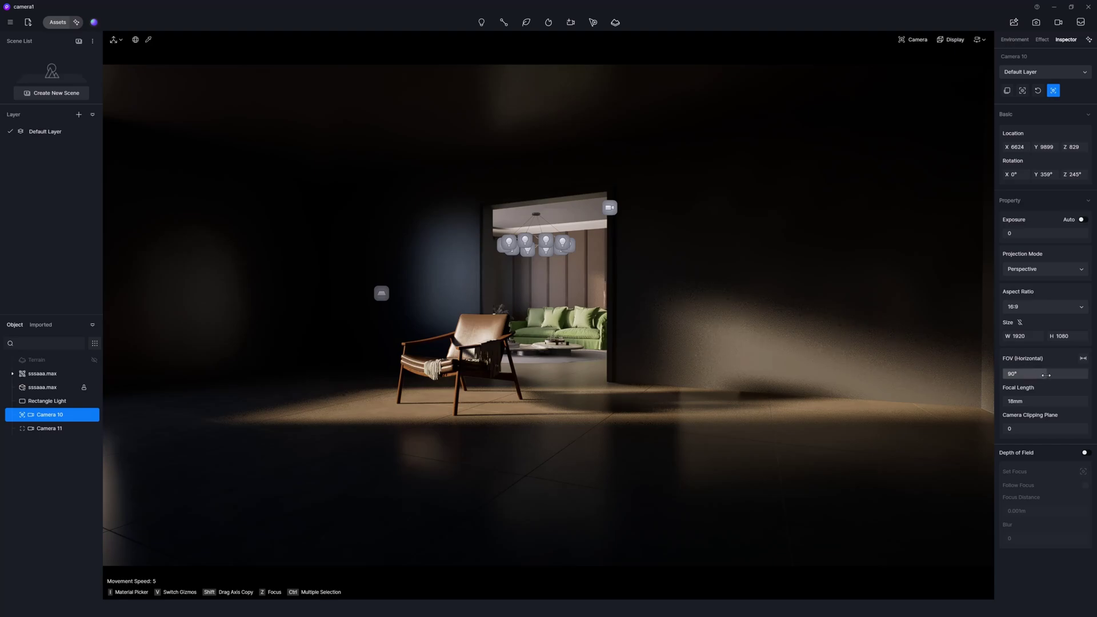
# Step: Adjust the horizontal FOV until it reads 48.8° at a 40mm focal length
pyautogui.moveTo(1045, 374); pyautogui.dragTo(1067, 377)
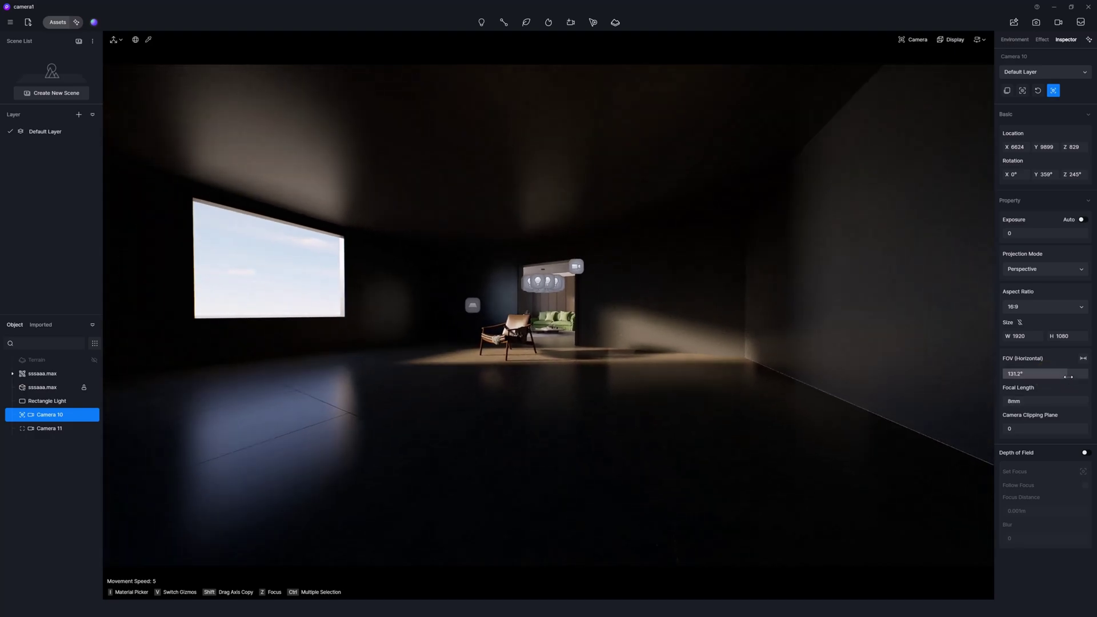
pyautogui.moveTo(1067, 376); pyautogui.dragTo(1026, 376)
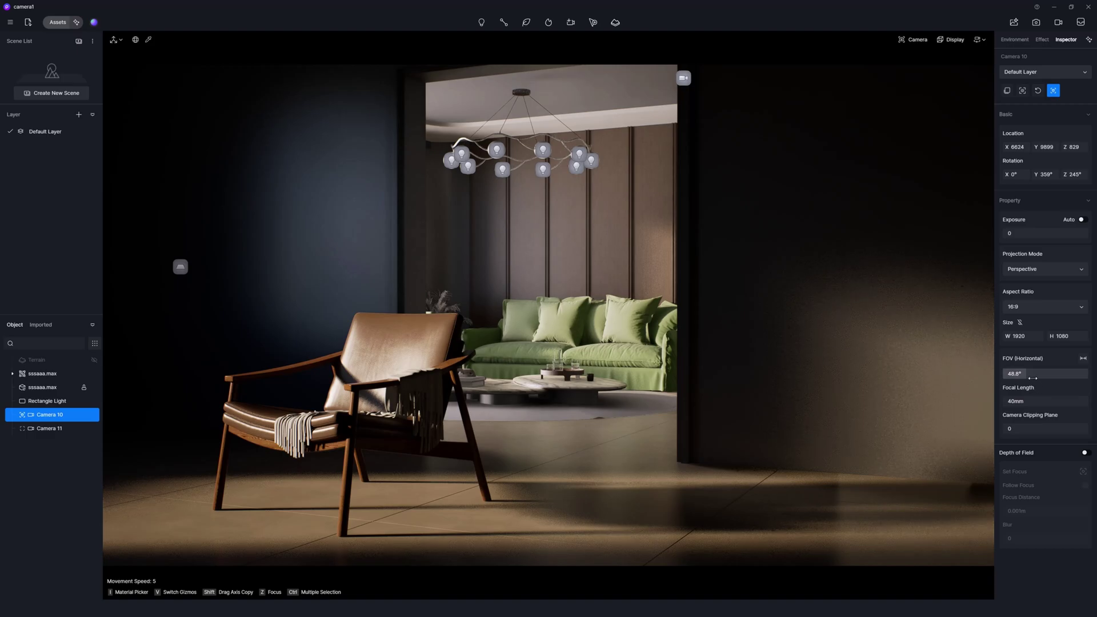
# Step: Reset the horizontal FOV slider to 90° at 18mm
pyautogui.doubleClick(1030, 374)
pyautogui.write('90')
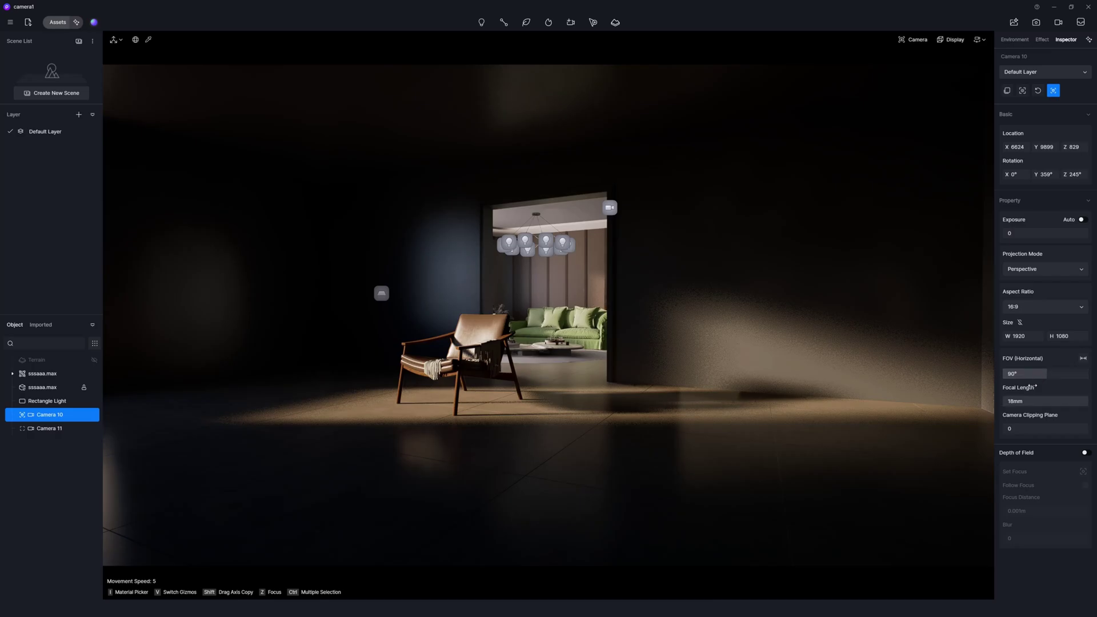
# Step: Lengthen the focal length to 171mm on the sofa and raise the near clipping plane to 250
pyautogui.click(1012, 401)
pyautogui.moveTo(1011, 401); pyautogui.dragTo(1043, 402)
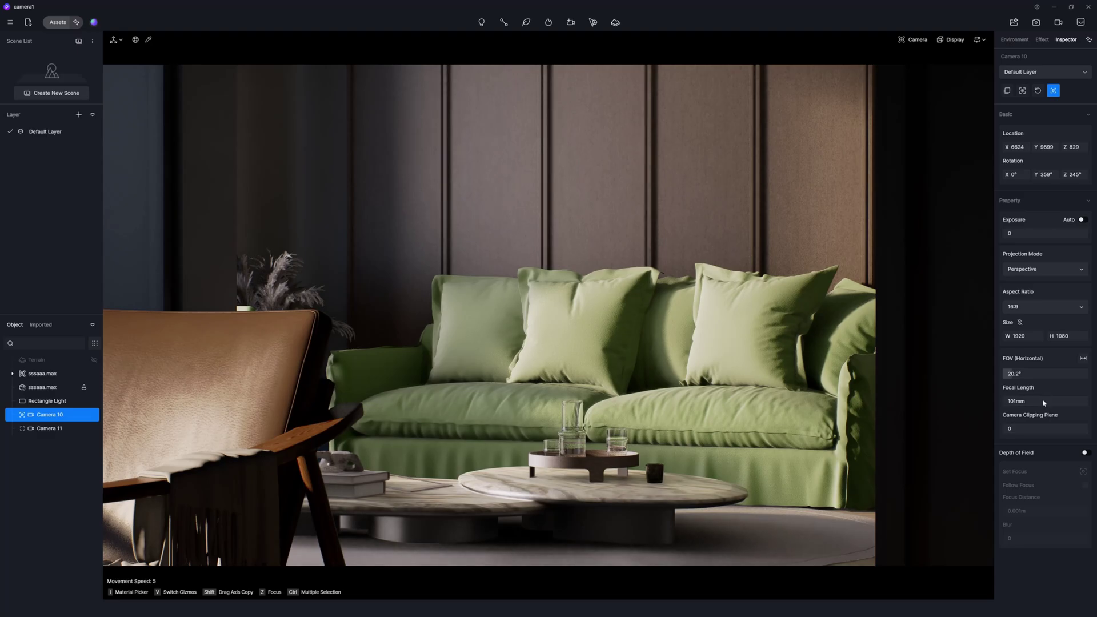
pyautogui.moveTo(1014, 433); pyautogui.dragTo(1016, 431)
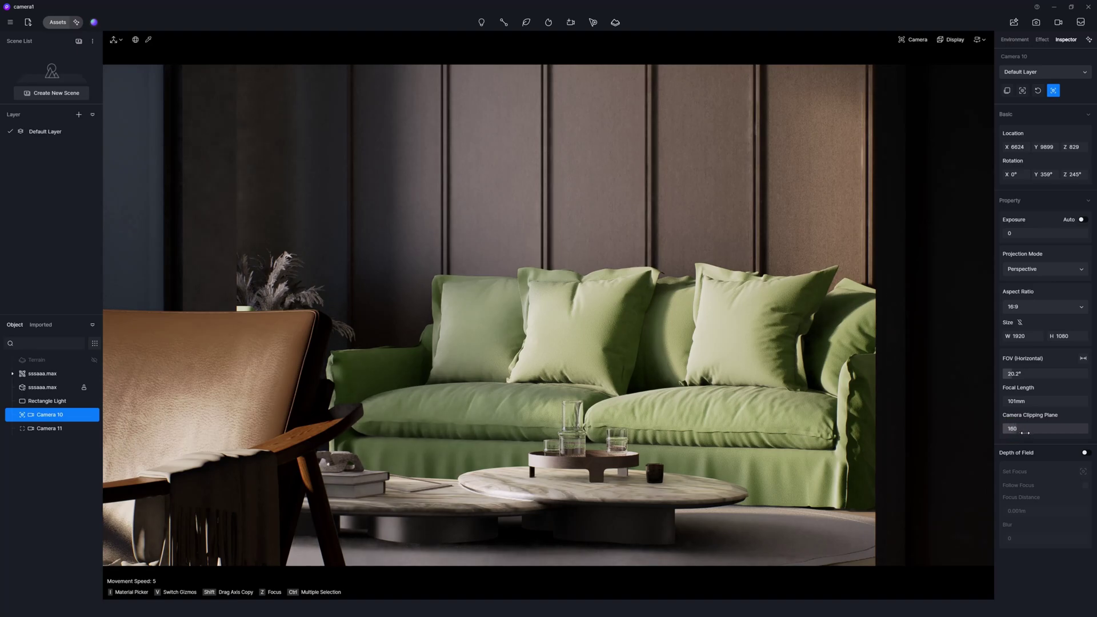
pyautogui.moveTo(1015, 430)
pyautogui.mouseDown()
pyautogui.moveTo(1081, 431)
pyautogui.moveTo(1064, 432)
pyautogui.mouseUp()
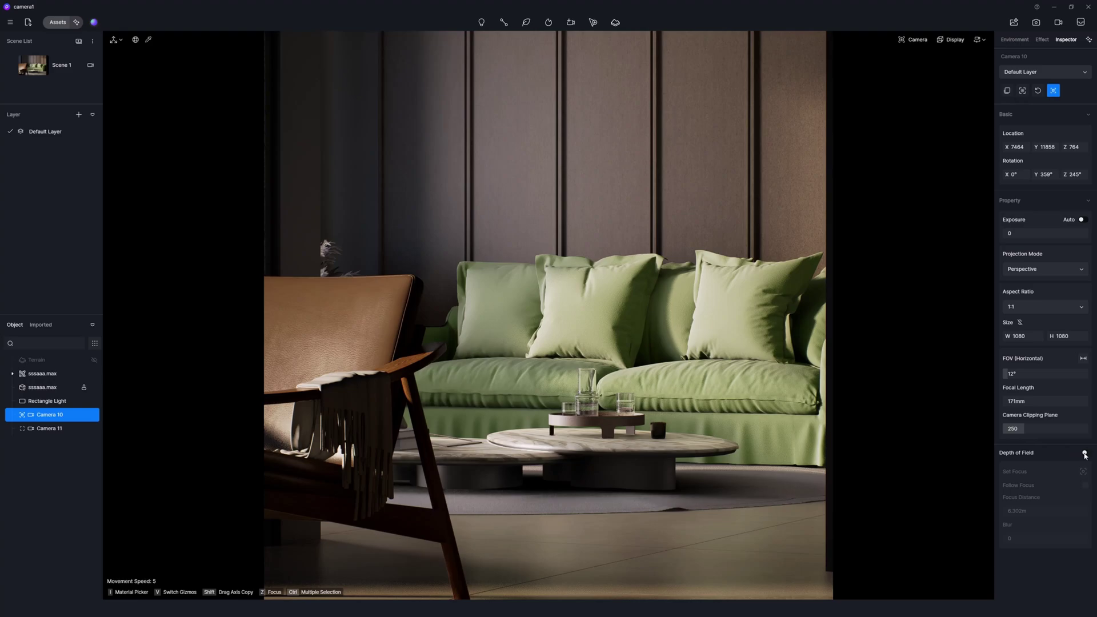
# Step: Enable depth of field and pick focus on the sofa cushion, then on the armchair (6.208m)
pyautogui.click(1084, 453)
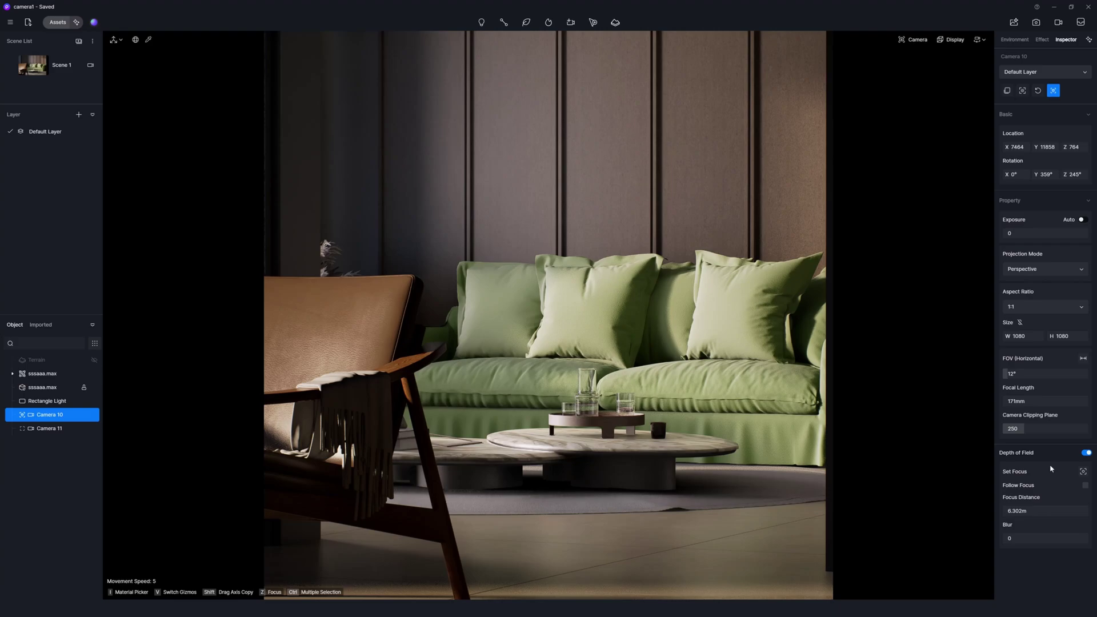
pyautogui.click(1082, 472)
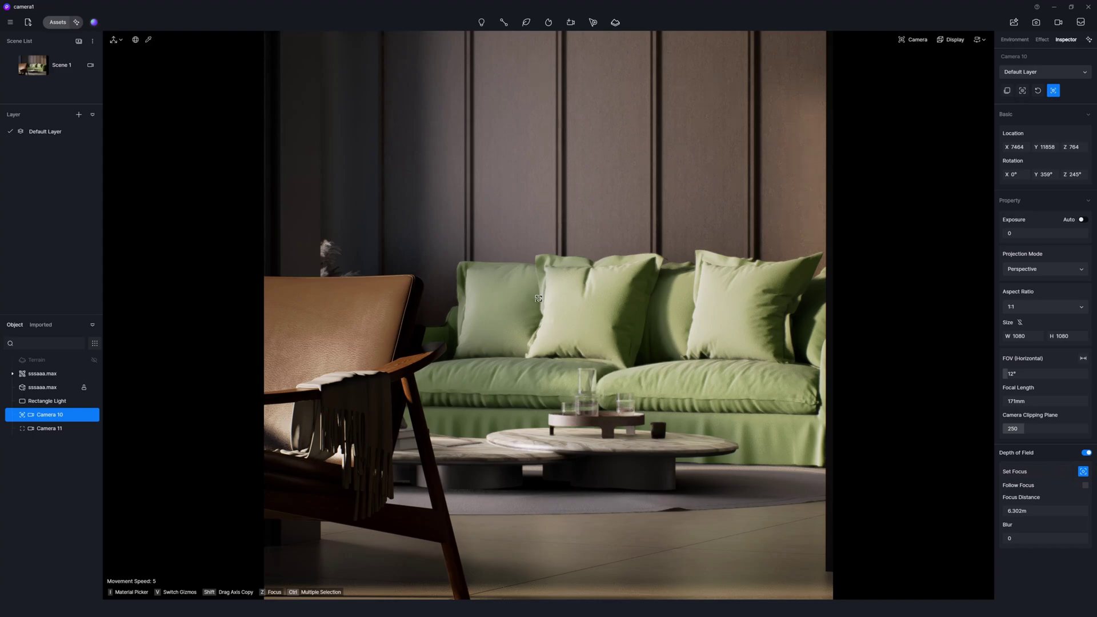
pyautogui.click(603, 328)
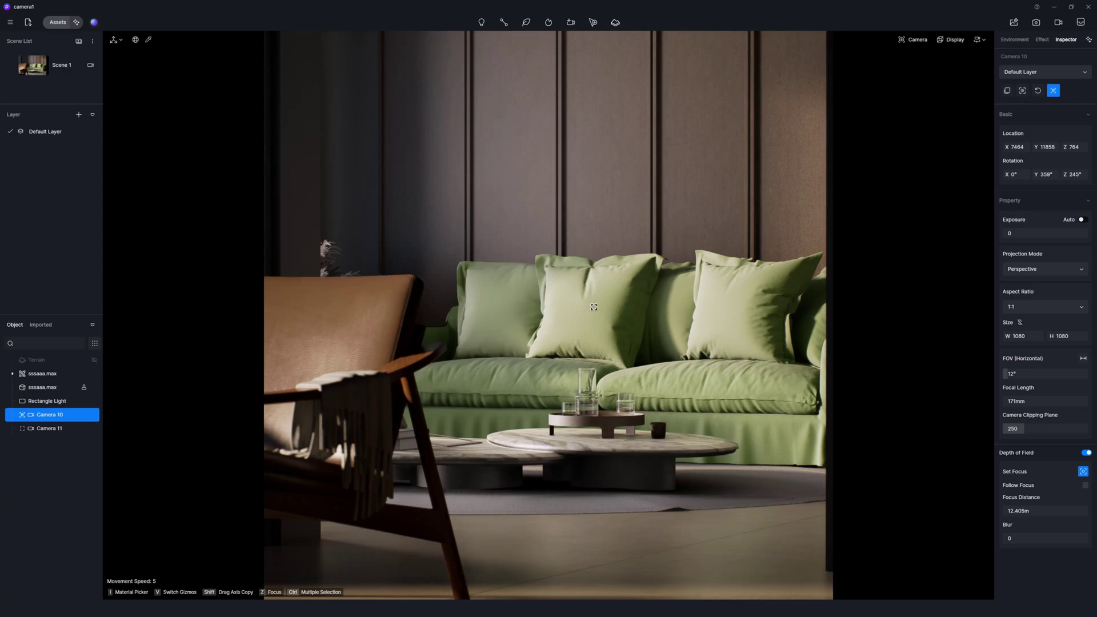
pyautogui.click(353, 331)
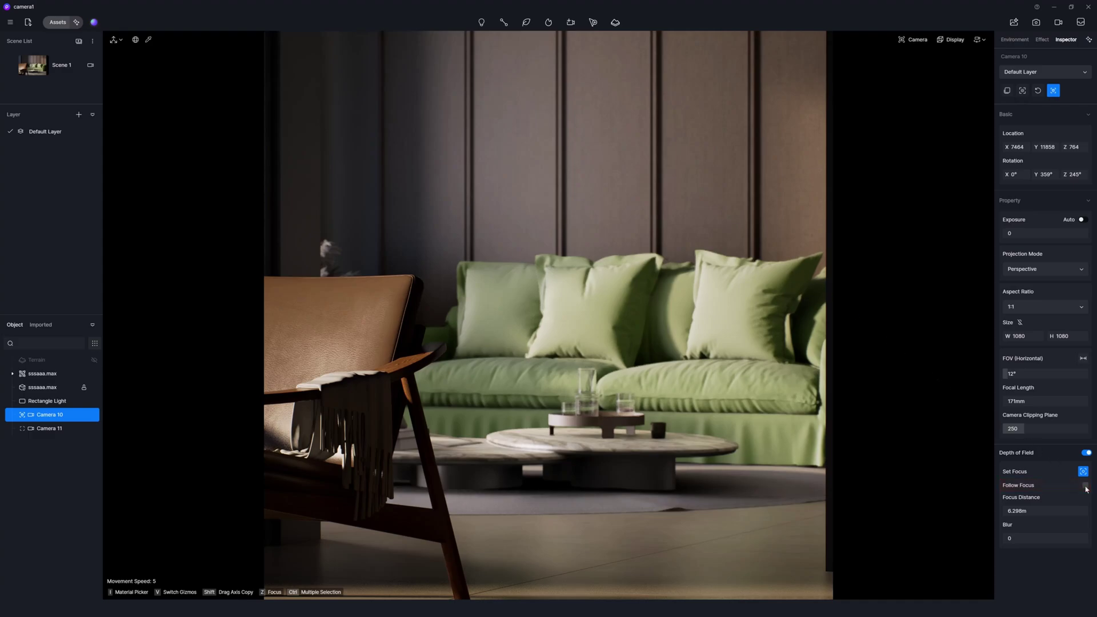
# Step: With Follow Focus on, pick focus on the sofa, armchair, glass, then the sofa again
pyautogui.click(1085, 486)
pyautogui.click(584, 323)
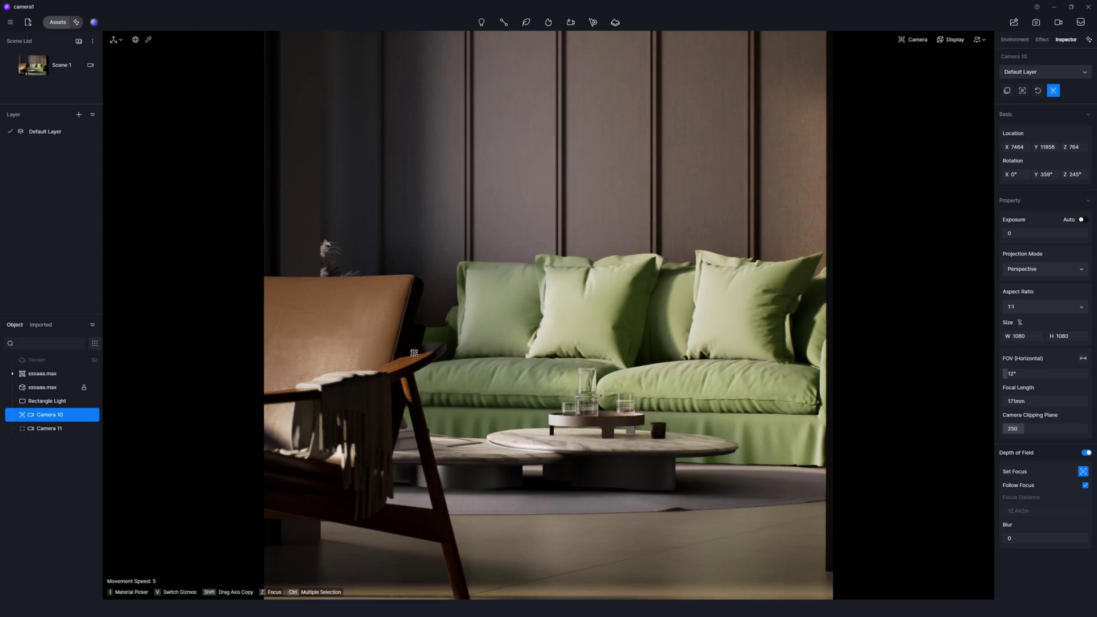
pyautogui.click(367, 336)
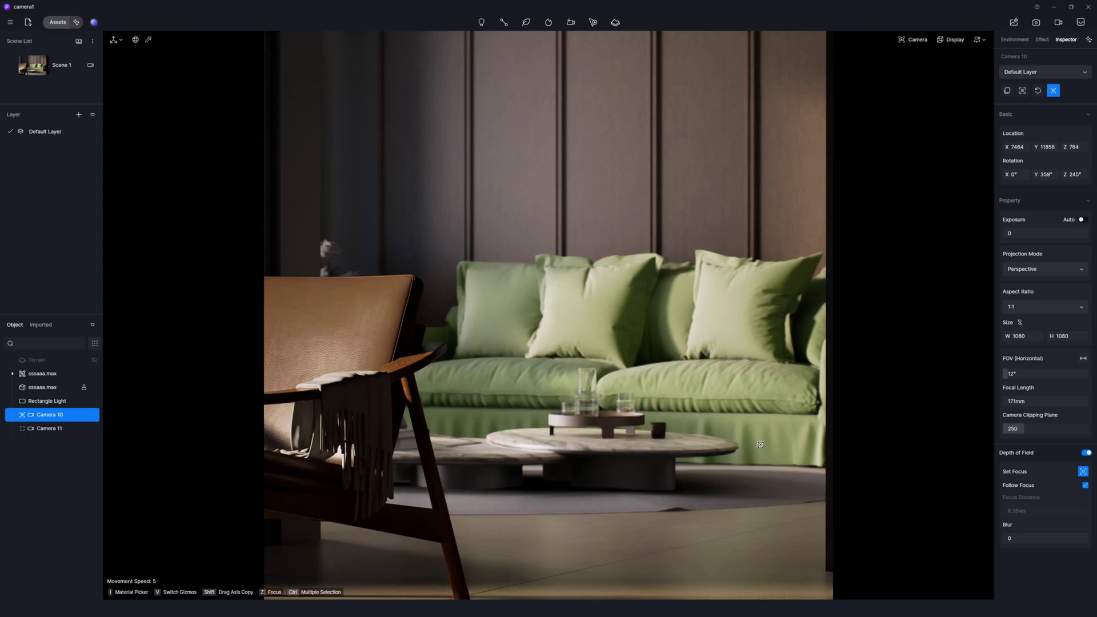
pyautogui.click(583, 386)
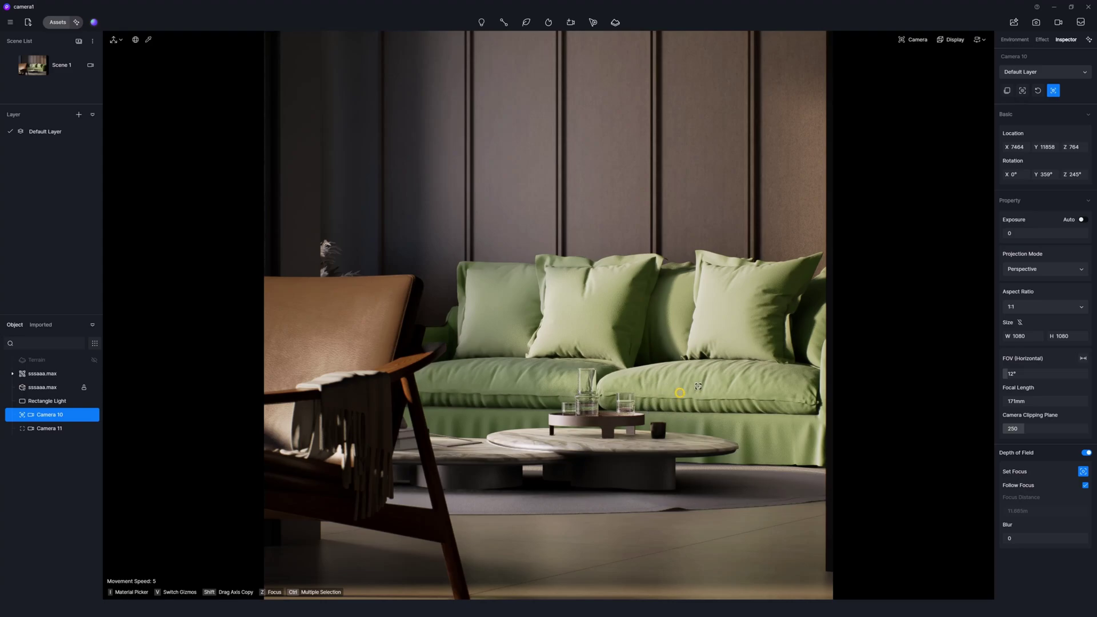
pyautogui.click(680, 393)
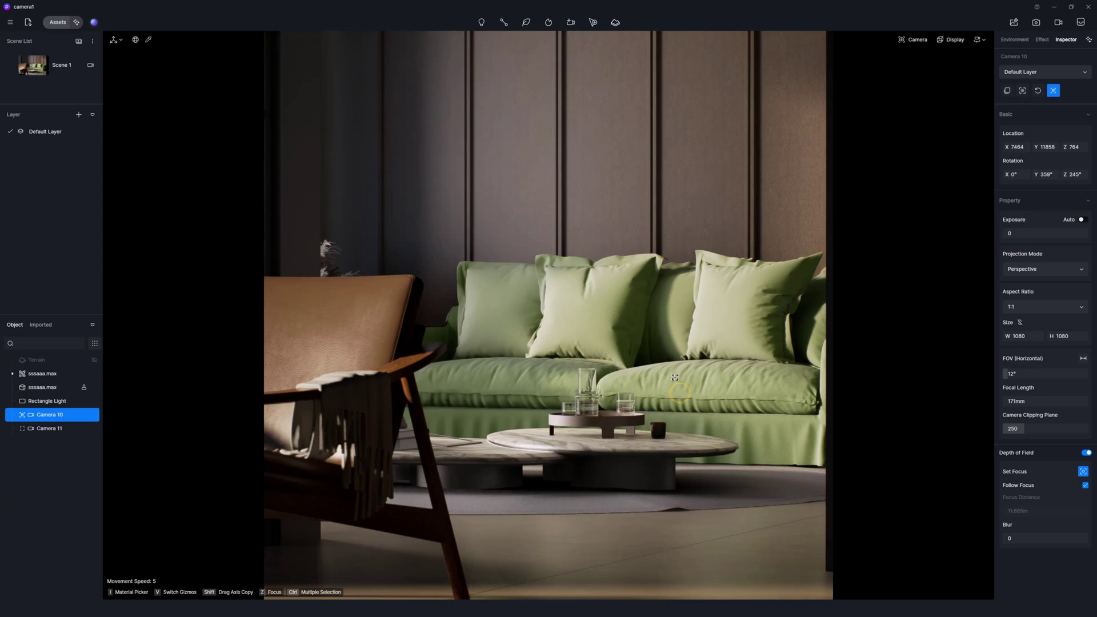
# Step: Turn off Follow Focus, nudge the focus distance, and refocus on the armchair at 6.325m
pyautogui.click(1085, 486)
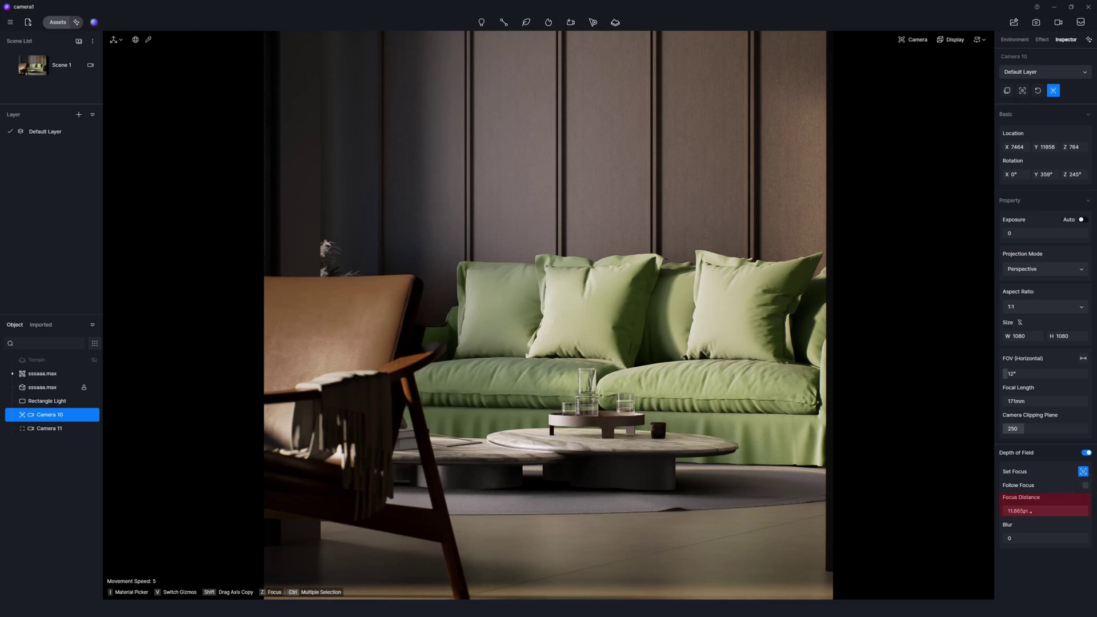
pyautogui.moveTo(1026, 511); pyautogui.dragTo(1020, 512)
pyautogui.click(335, 342)
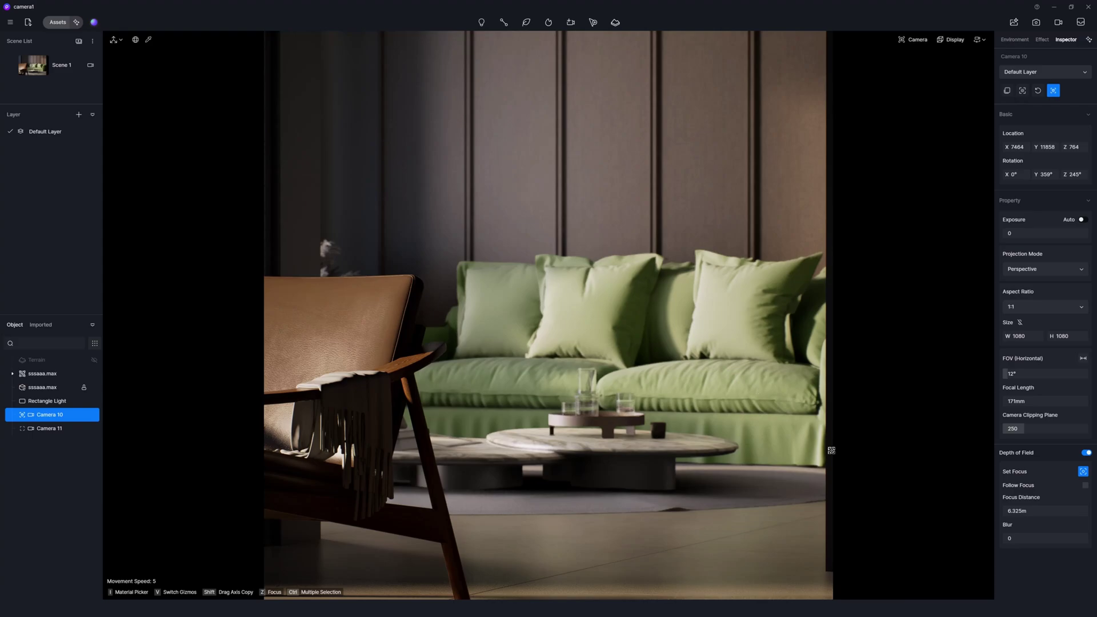
# Step: Raise blur to 9.8 and shift focus from the armchair to the sofa at 12.482m
pyautogui.click(354, 331)
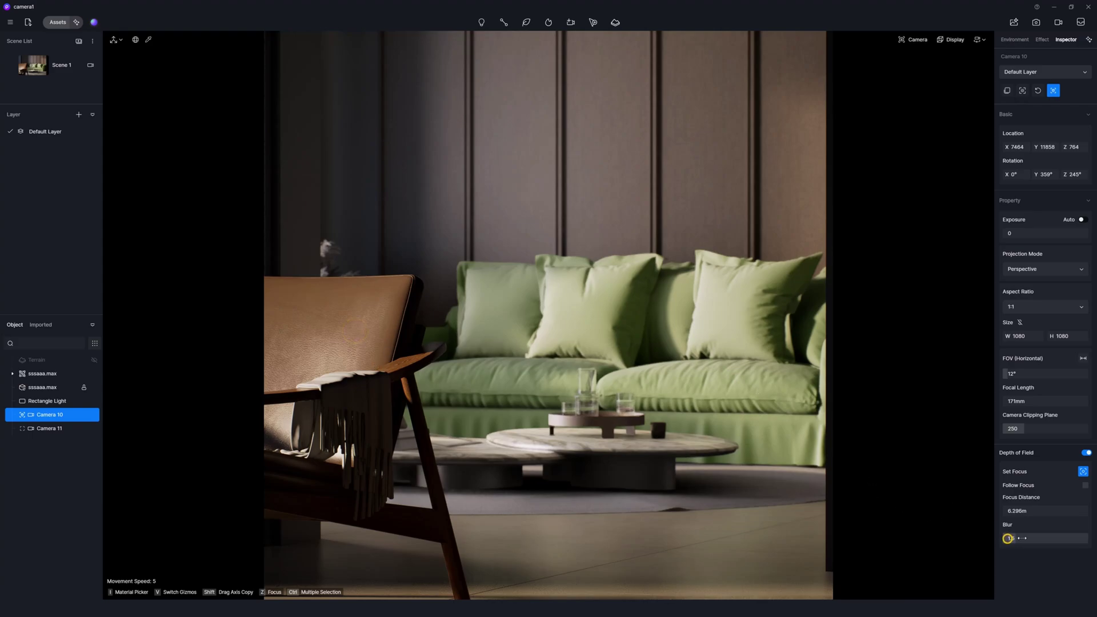
pyautogui.moveTo(1006, 538); pyautogui.dragTo(1088, 537)
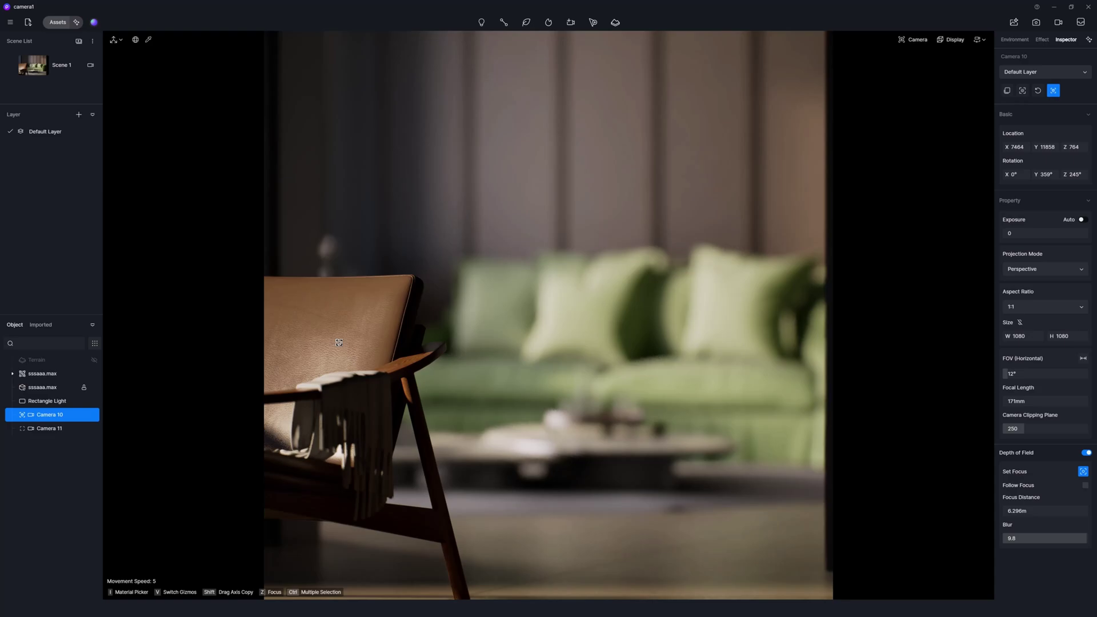
pyautogui.click(582, 307)
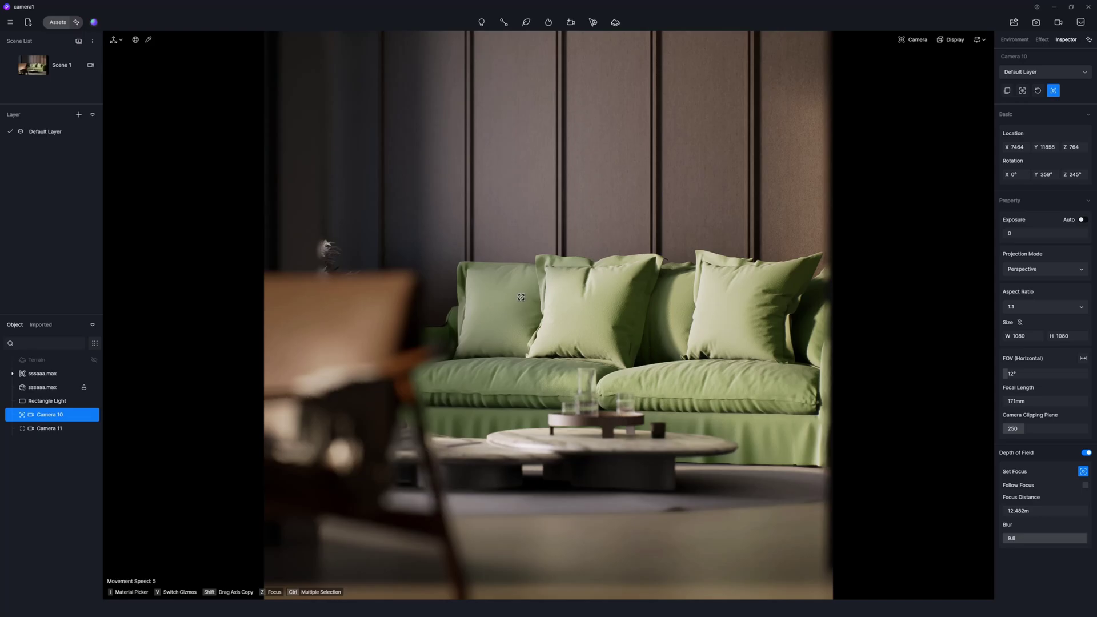
# Step: Exit Camera 10's view back to the free viewport
pyautogui.moveTo(51, 415)
pyautogui.click(22, 415)
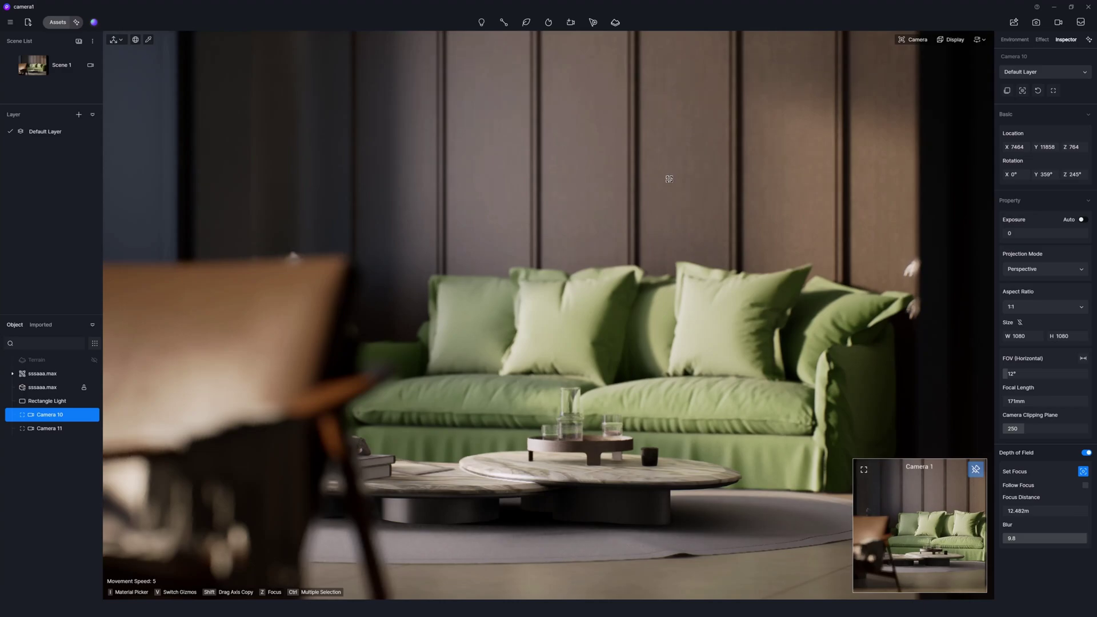
pyautogui.click(909, 40)
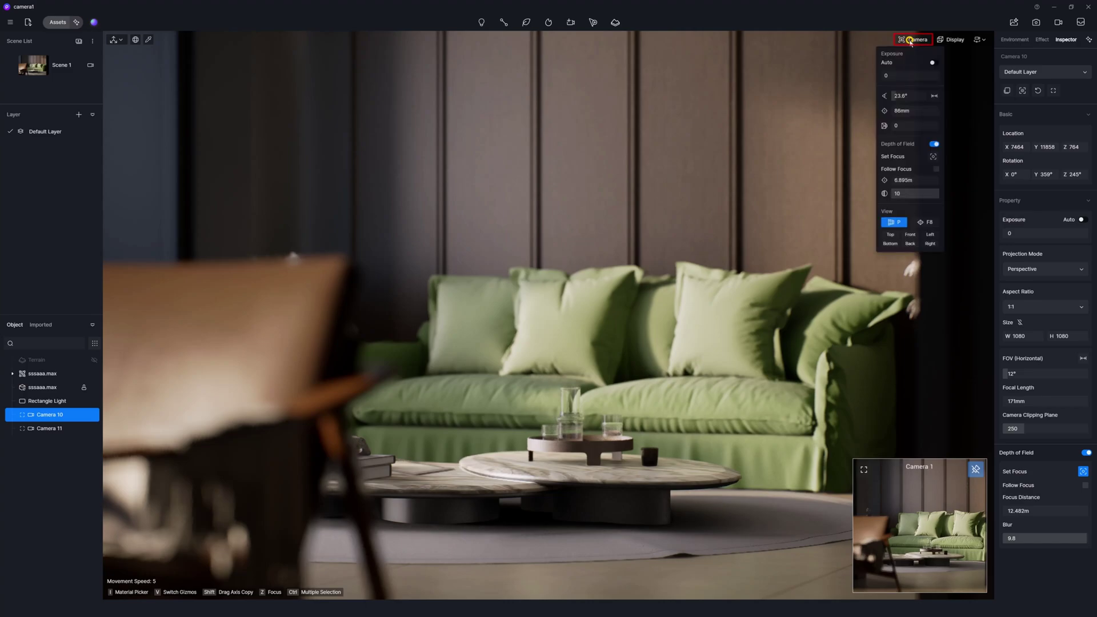